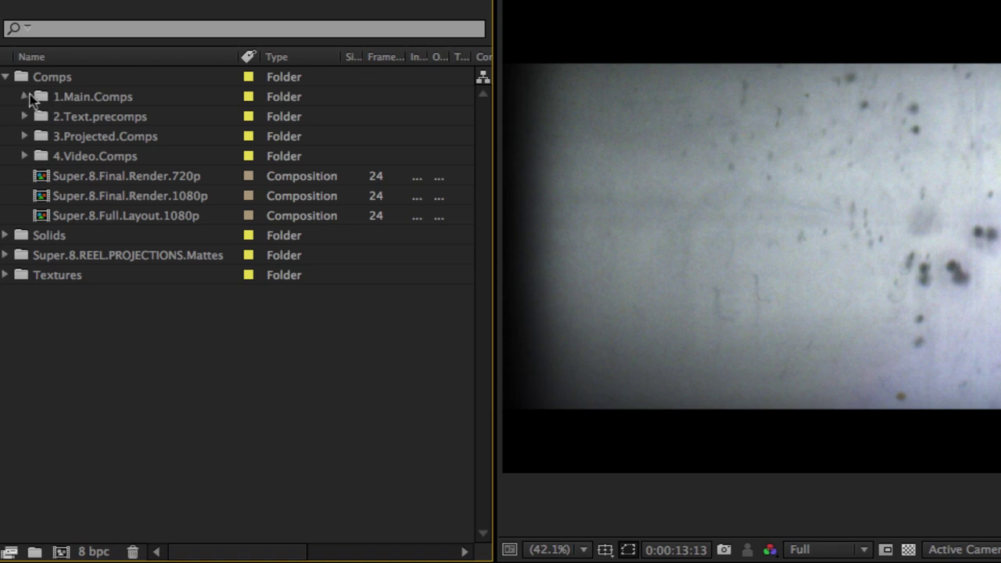
Step: Expand the 1.Main.Comps folder, look through its compositions and collapse the folder again
click(17, 117)
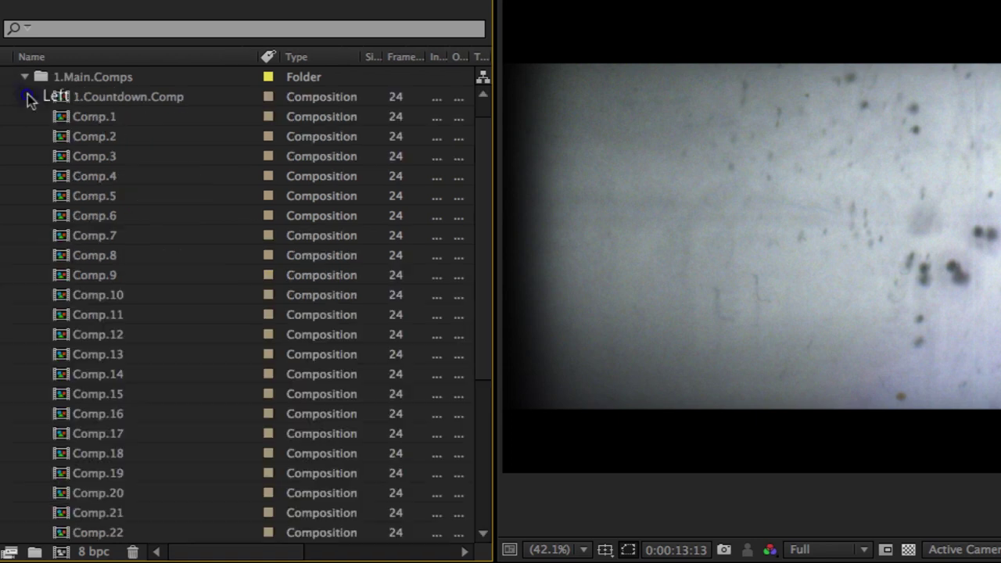
scroll(73, 157, down, 4)
click(483, 156)
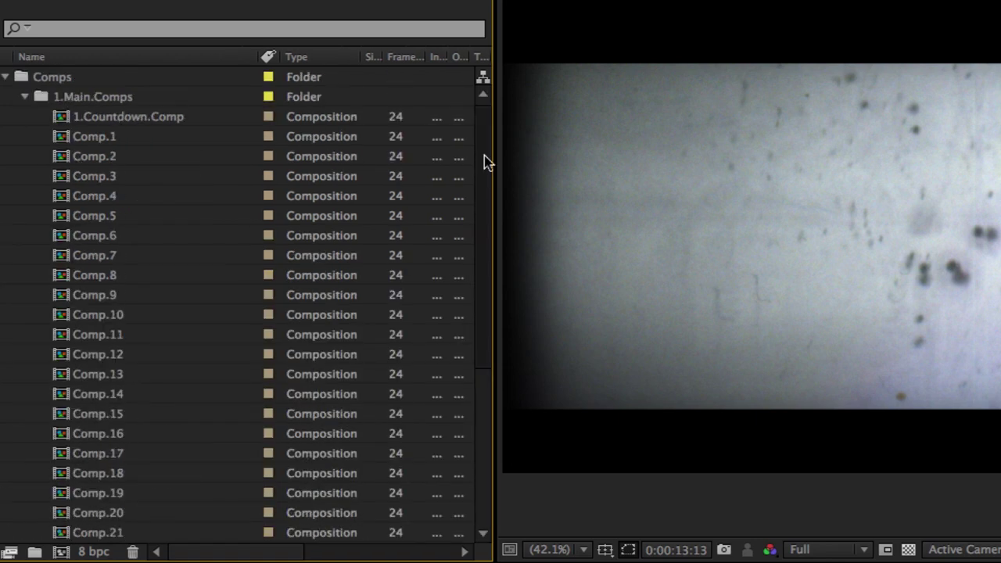
click(476, 38)
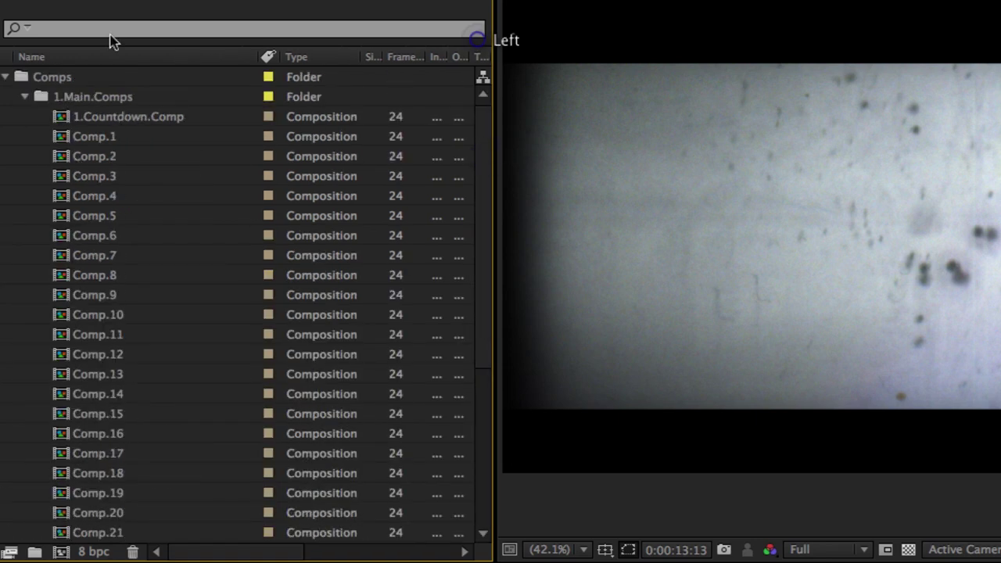
click(24, 97)
Step: Expand the 3.Projected.Comps folder to examine the projected compositions, and collapse it again
click(62, 140)
double_click(36, 140)
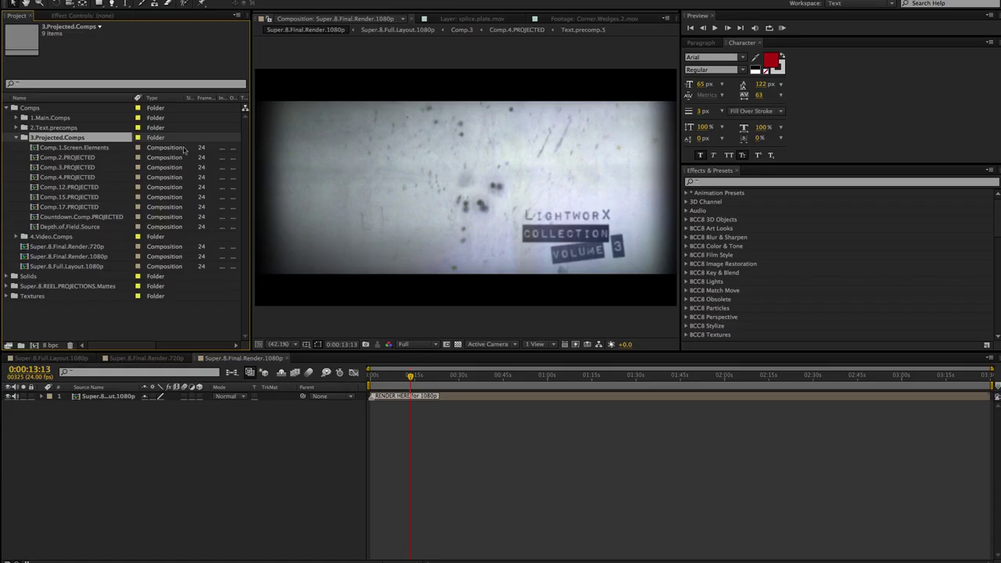
click(16, 137)
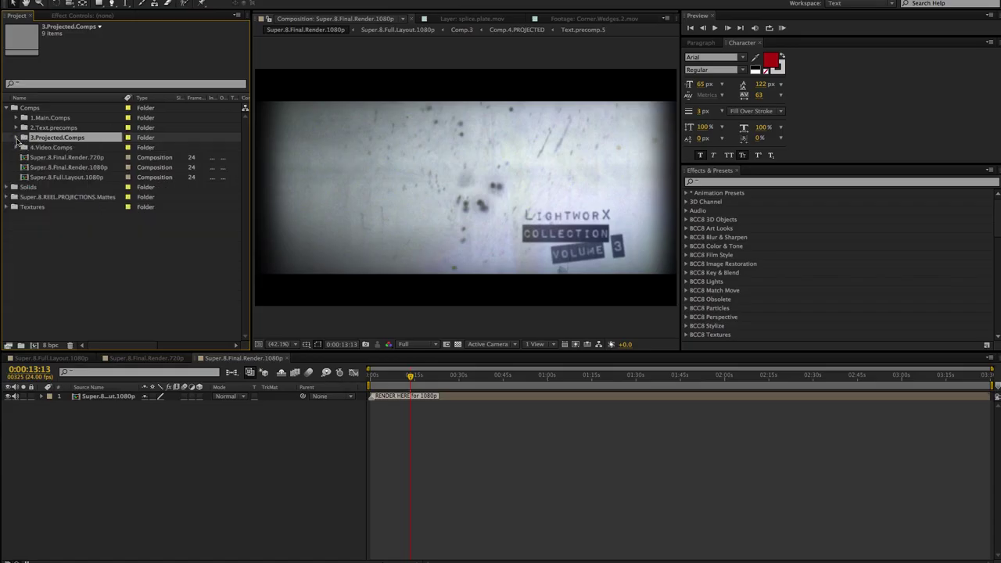
Step: Expand 4.Video.Comps and its Drag.&.Drop.Ready subfolder and look through the video compositions inside
click(15, 147)
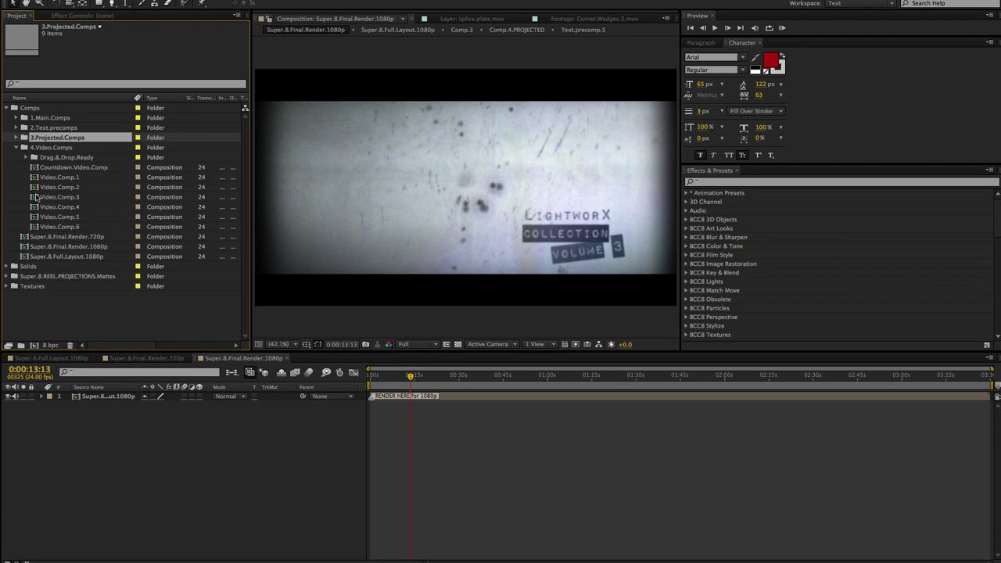
click(28, 157)
click(46, 158)
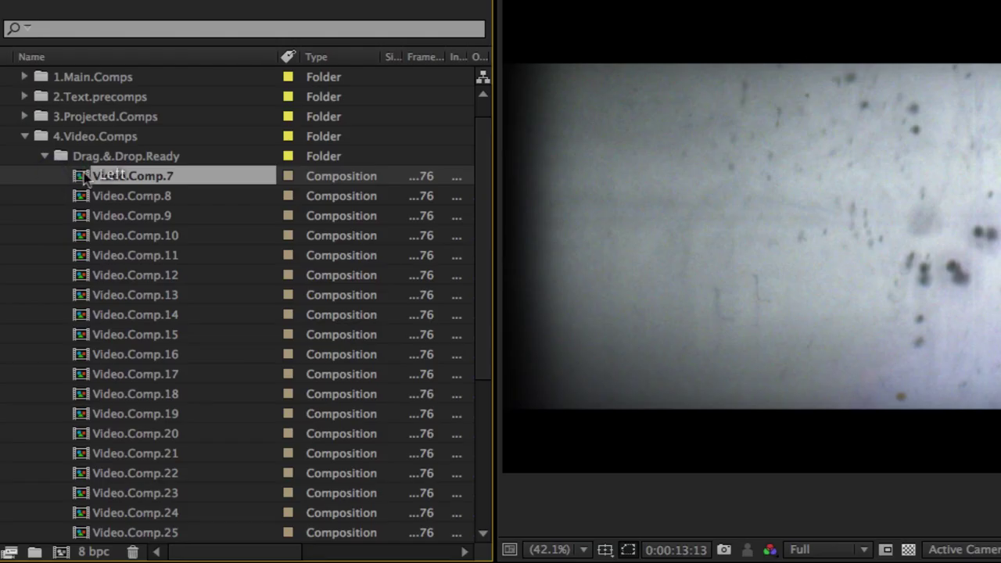
drag(99, 208, 96, 216)
click(480, 291)
click(480, 298)
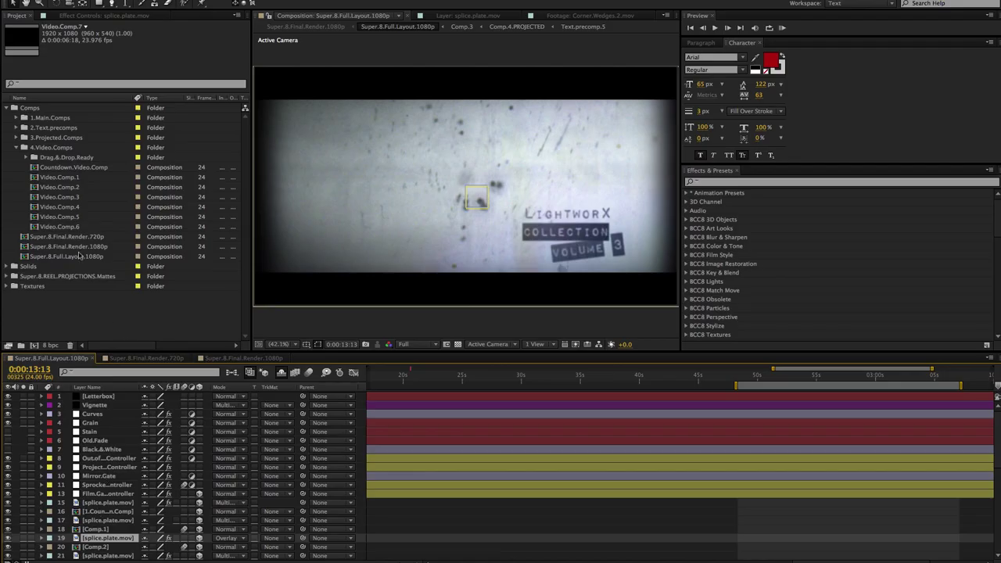
Step: Collapse the Comps folder and select the Super.8.REEL.PROJECTIONS.Mattes folder among the main project folders
click(6, 108)
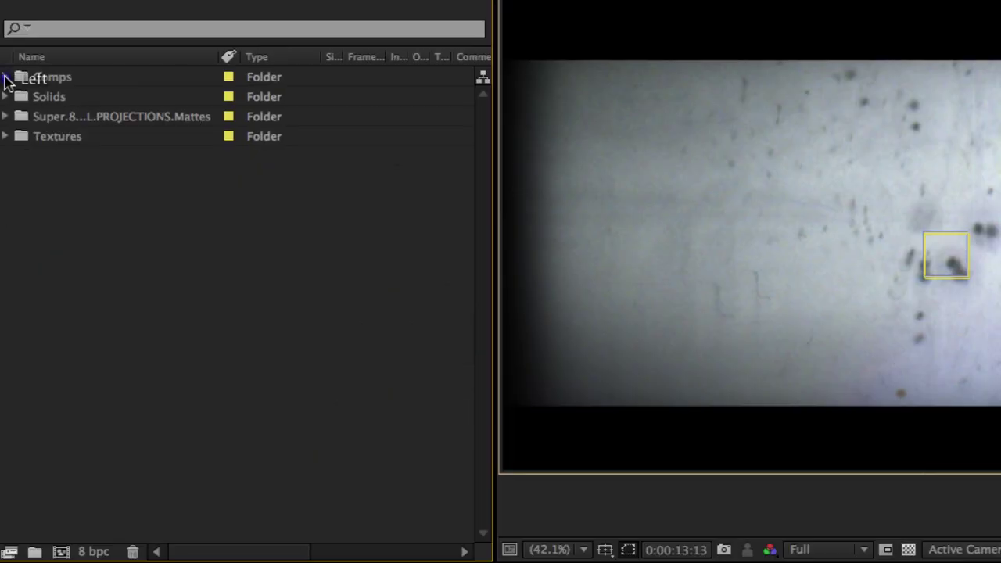
click(10, 127)
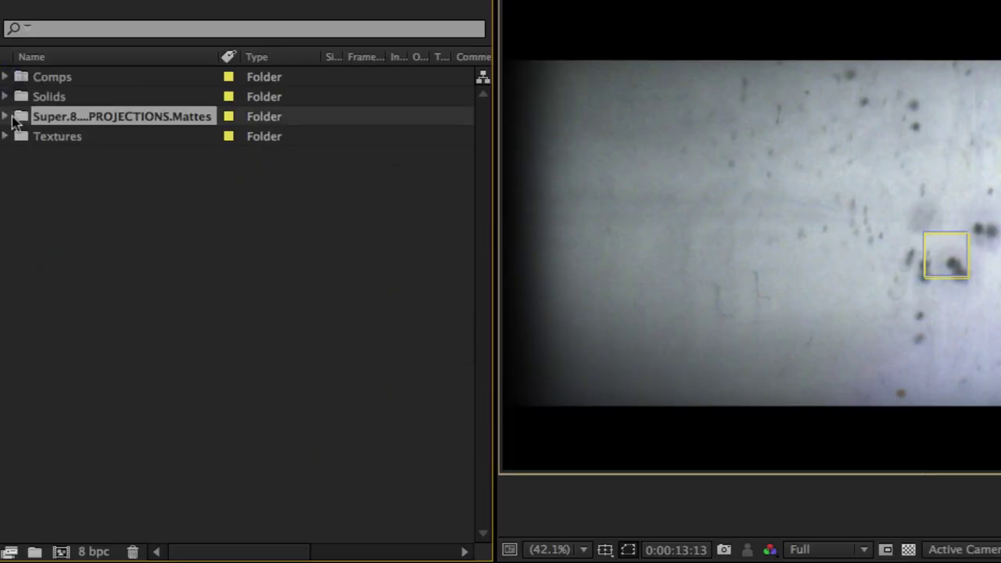
key(Right)
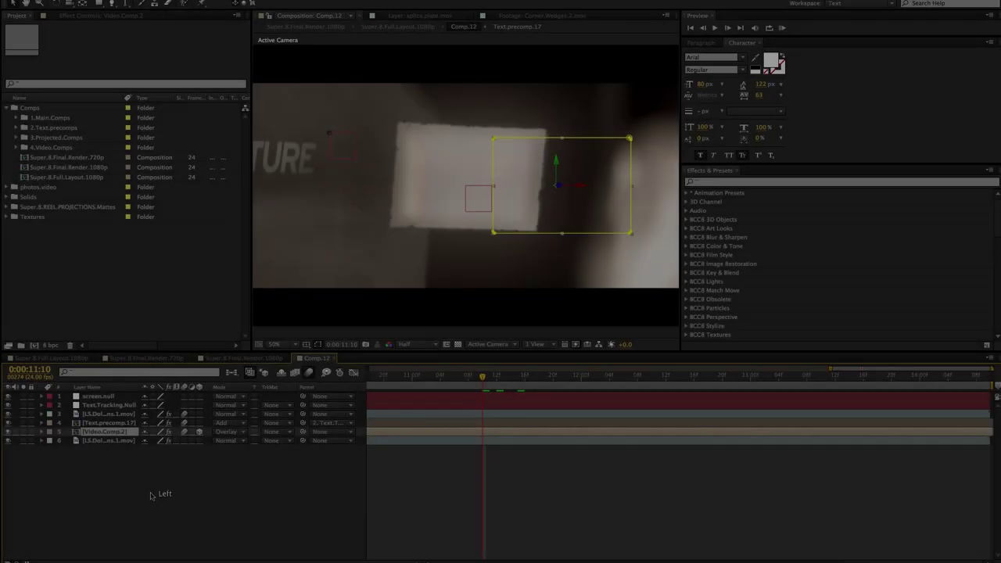
Step: Select the Video.Comp.2 layer in Comp.12 and open Video.Comp.2 from the 4.Video.Comps folder
click(151, 493)
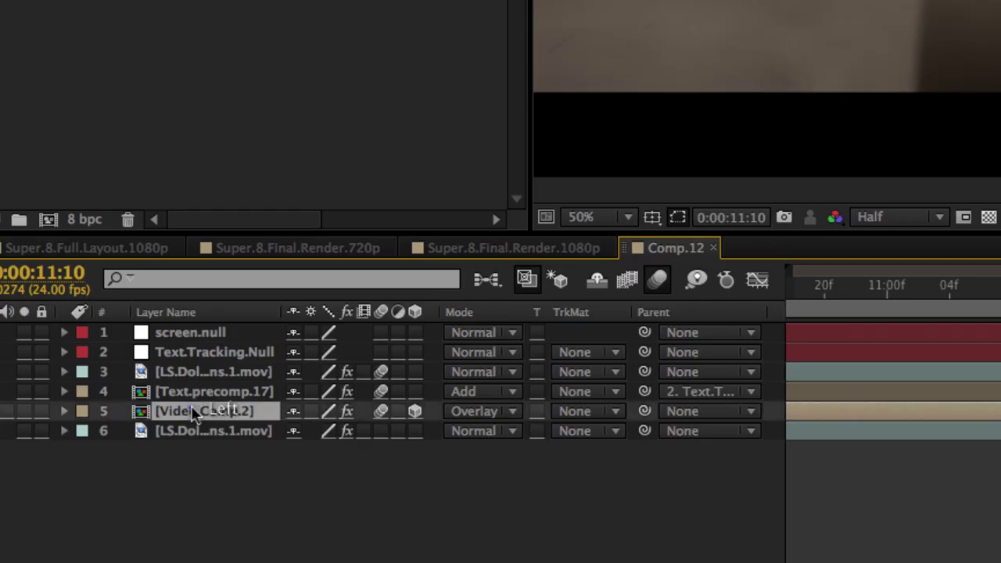
click(101, 431)
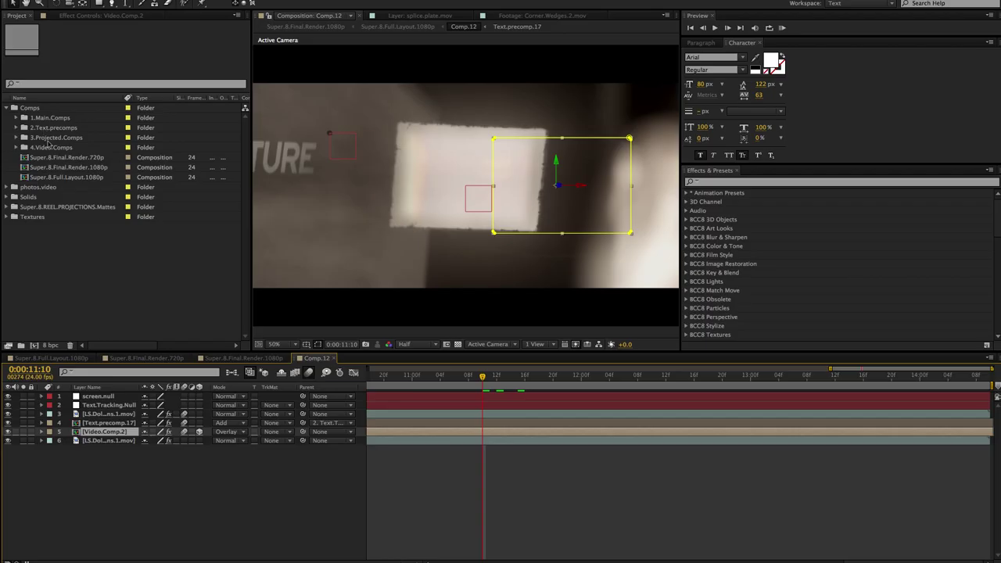
click(51, 147)
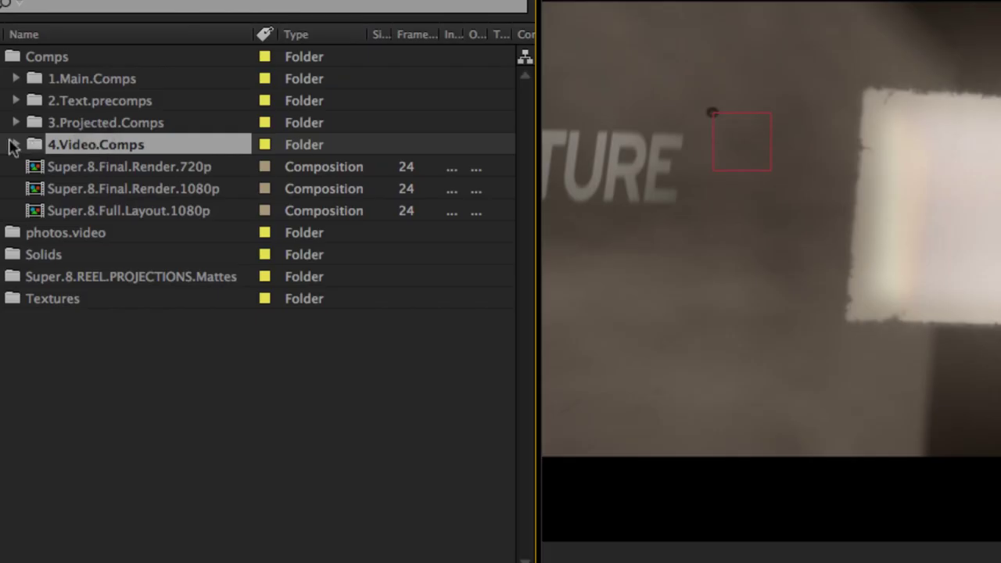
click(14, 145)
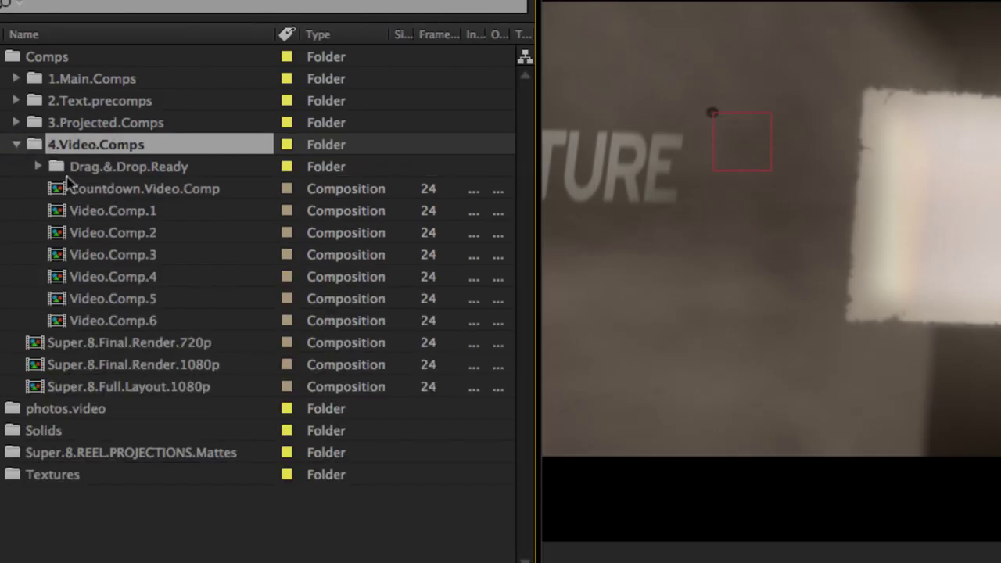
double_click(69, 232)
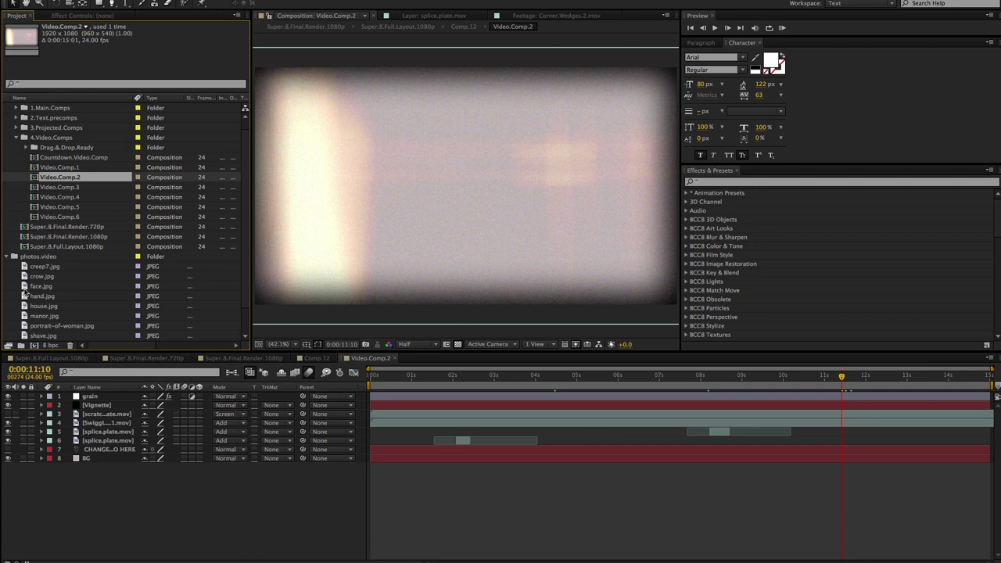
Step: Add creep7.jpg to Video.Comp.2, scale it to 300% and shift it slightly down in the frame
click(25, 287)
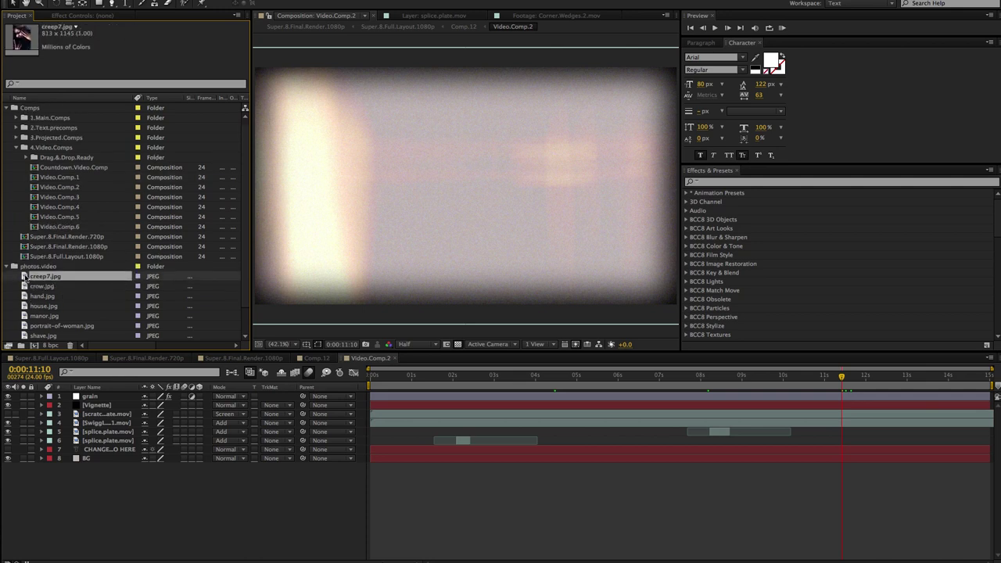
drag(24, 276, 462, 211)
key(s)
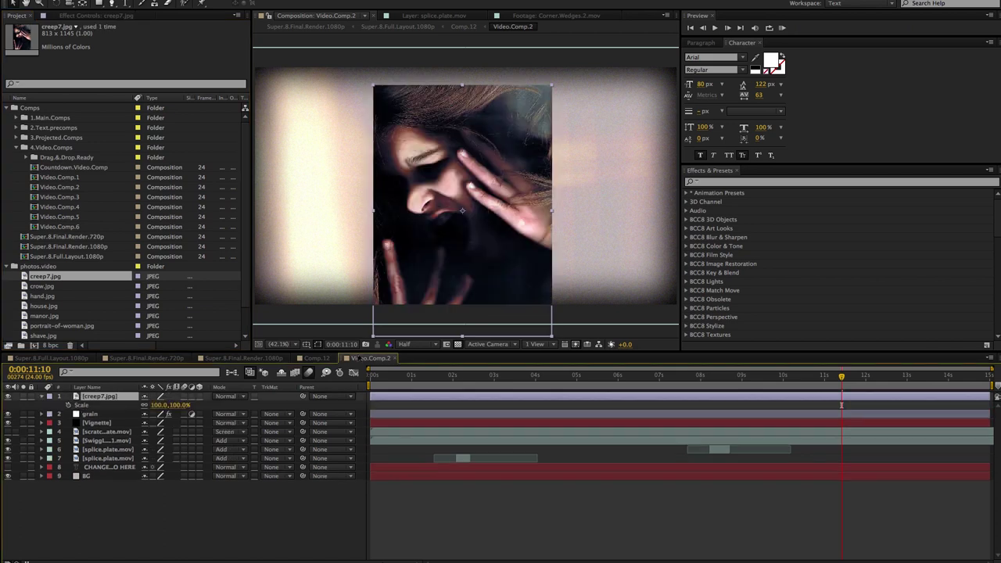
drag(159, 406, 207, 405)
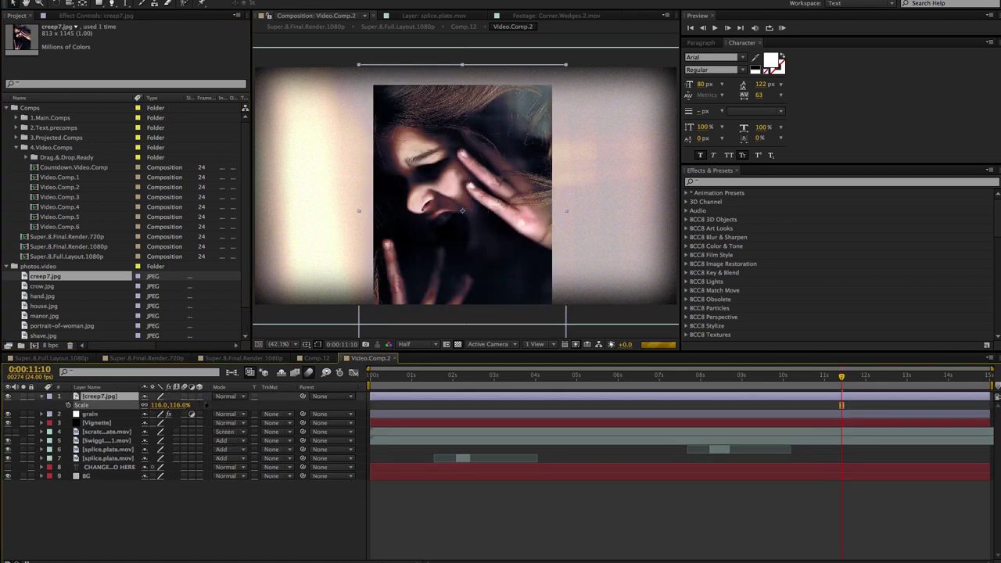
click(156, 407)
text(300)
key(Return)
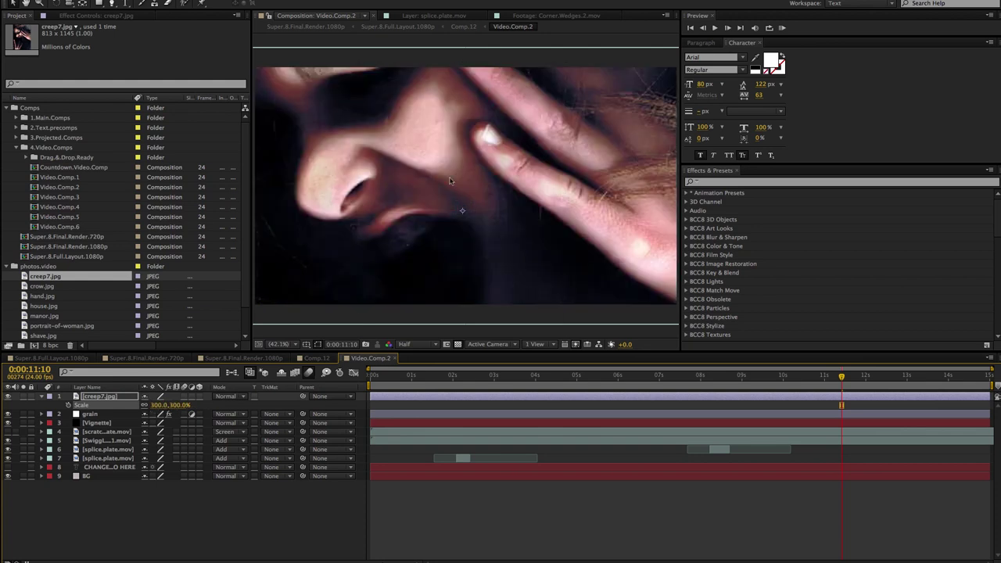
drag(442, 247, 451, 279)
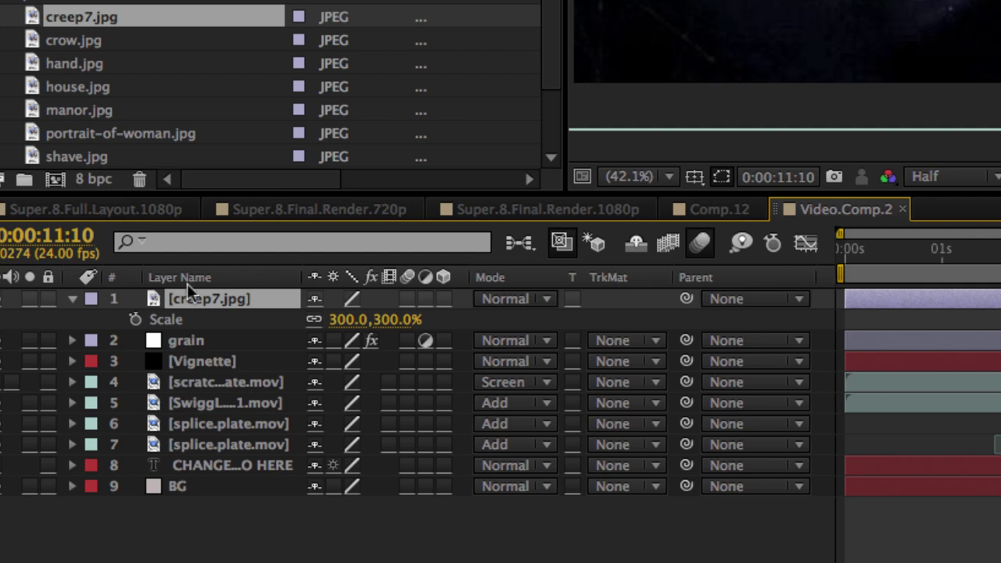
Step: Move the creep7.jpg layer directly below the scratch plate layer, make the scratch plate visible and return to Comp.12
drag(190, 290, 189, 383)
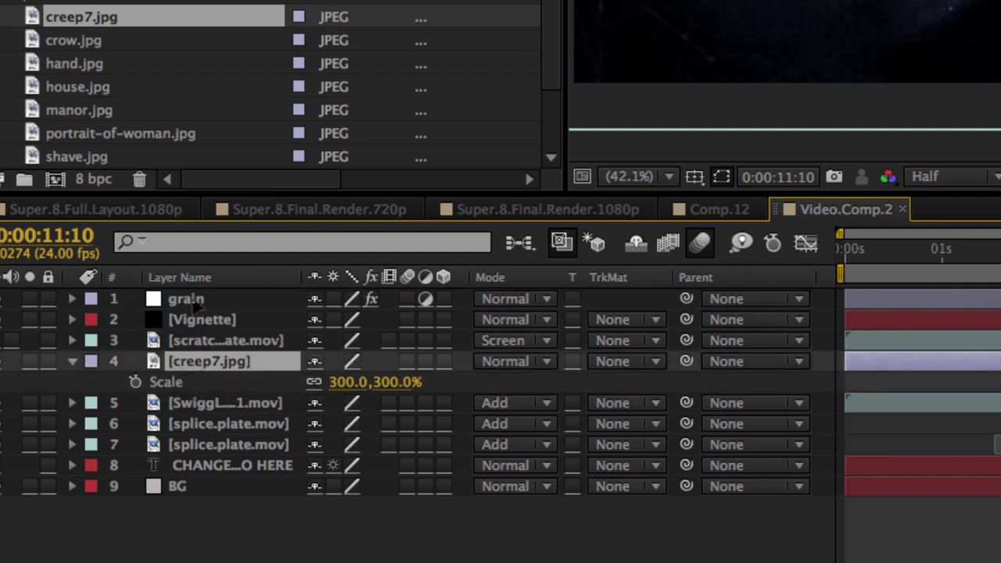
click(5, 341)
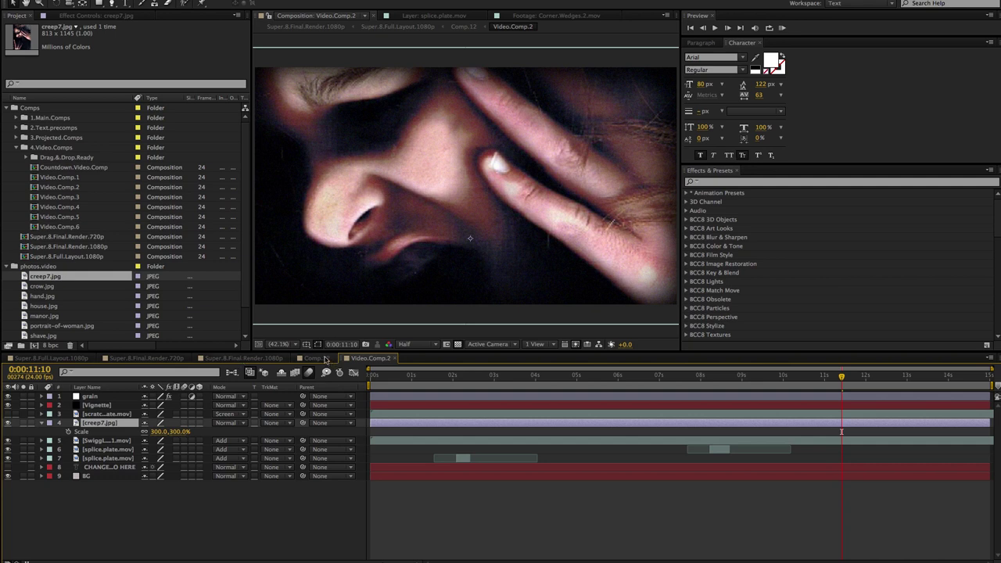
click(326, 358)
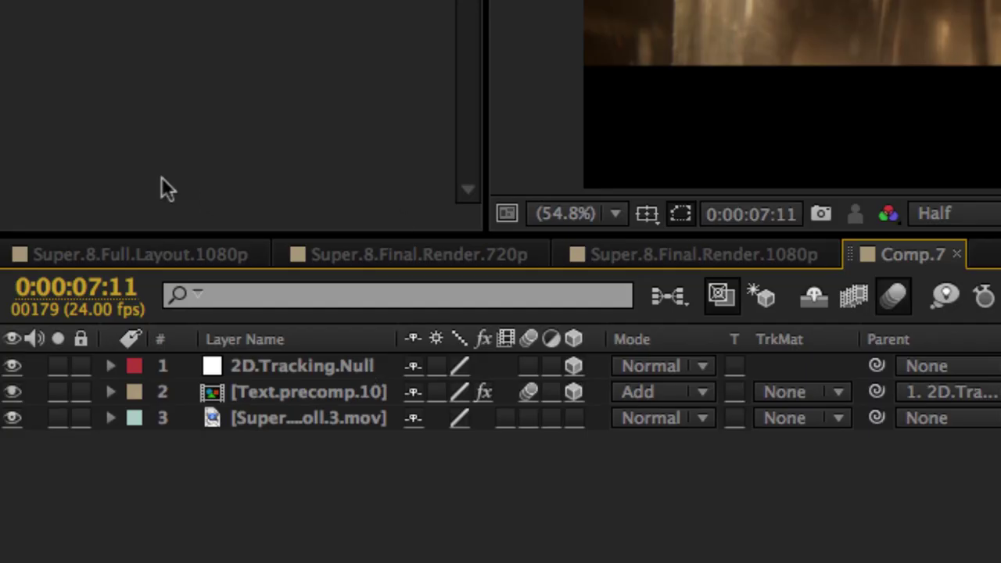
Step: Open Text.precomp.10 from Comp.7, change the word CONVERTED to CHANGE in its text layer and return to Comp.7
double_click(286, 395)
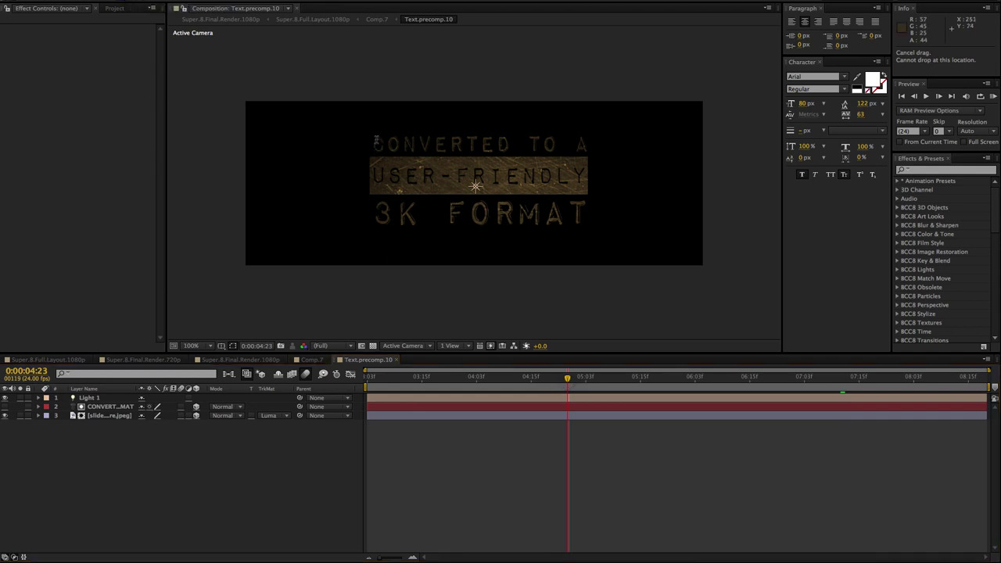
click(120, 408)
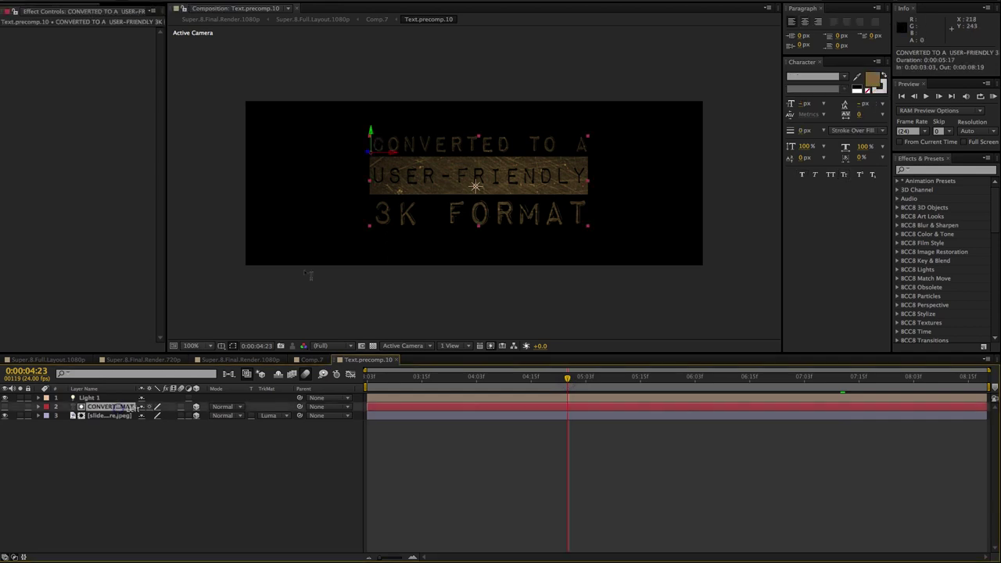
drag(390, 140, 505, 145)
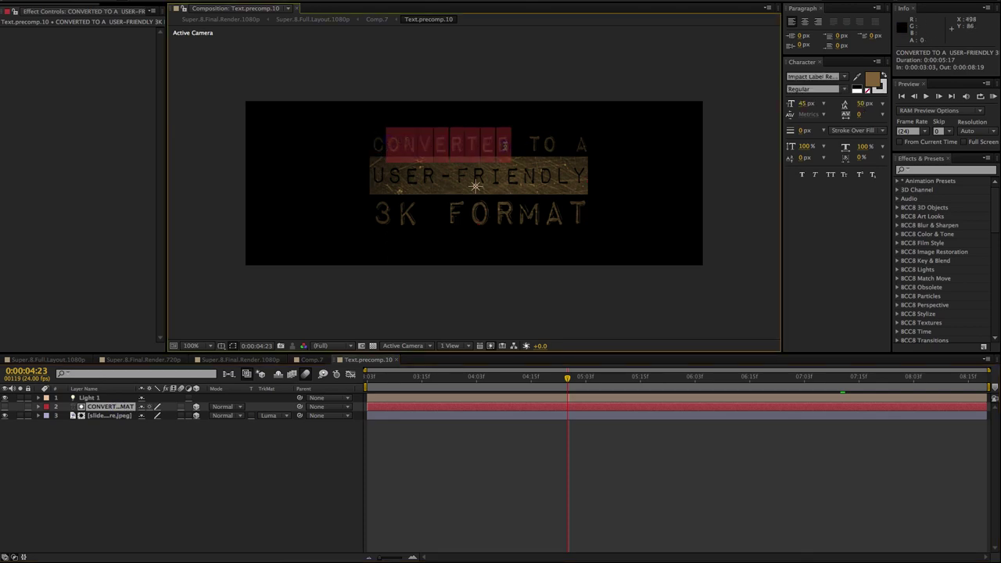
click(417, 143)
key(BackSpace)
key(BackSpace)
key(Delete)
key(Delete)
key(Delete)
key(Delete)
key(Delete)
key(Delete)
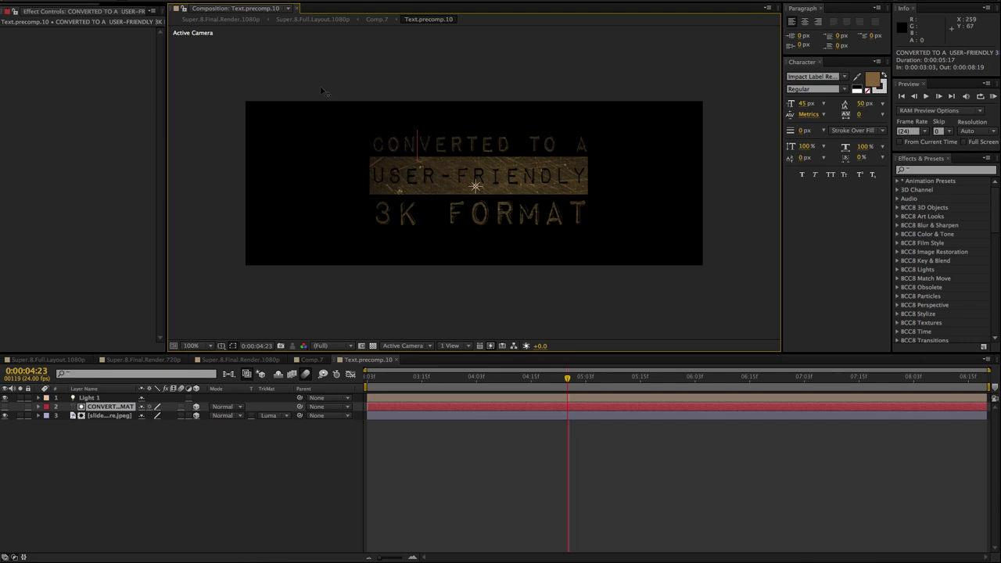
text(HANGE)
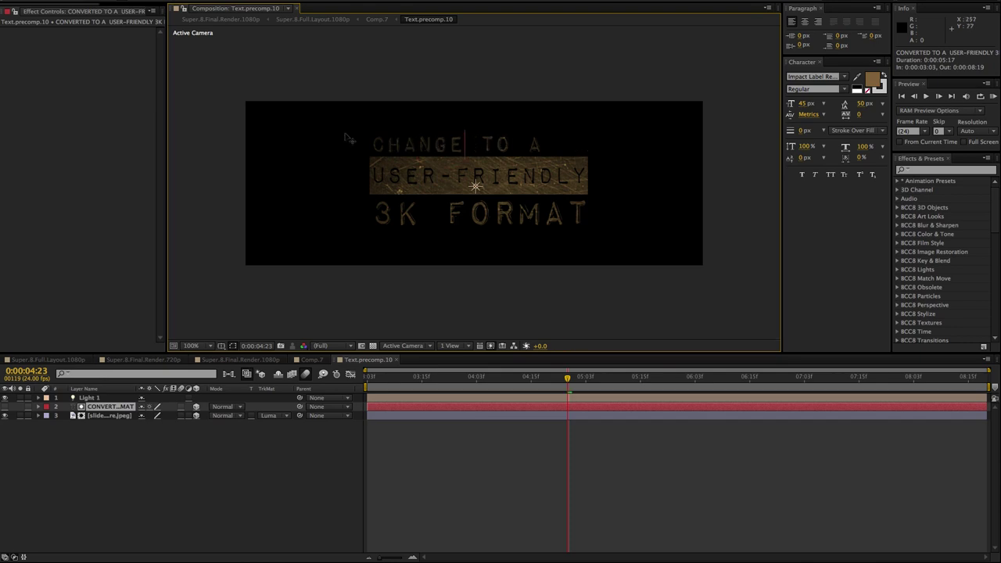
click(325, 360)
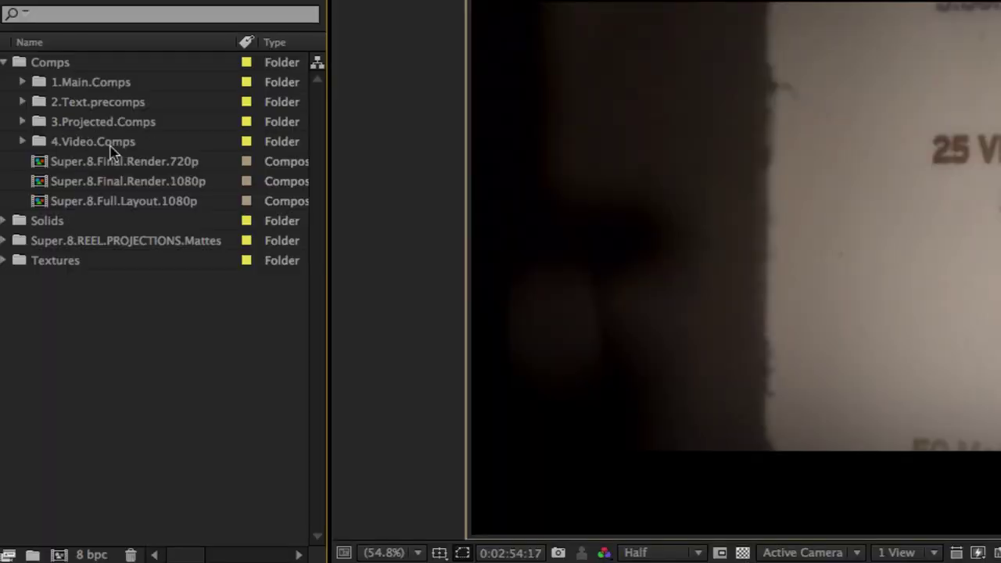
Step: Expand the 1.Main.Comps folder and open the Comp.1 composition
click(22, 82)
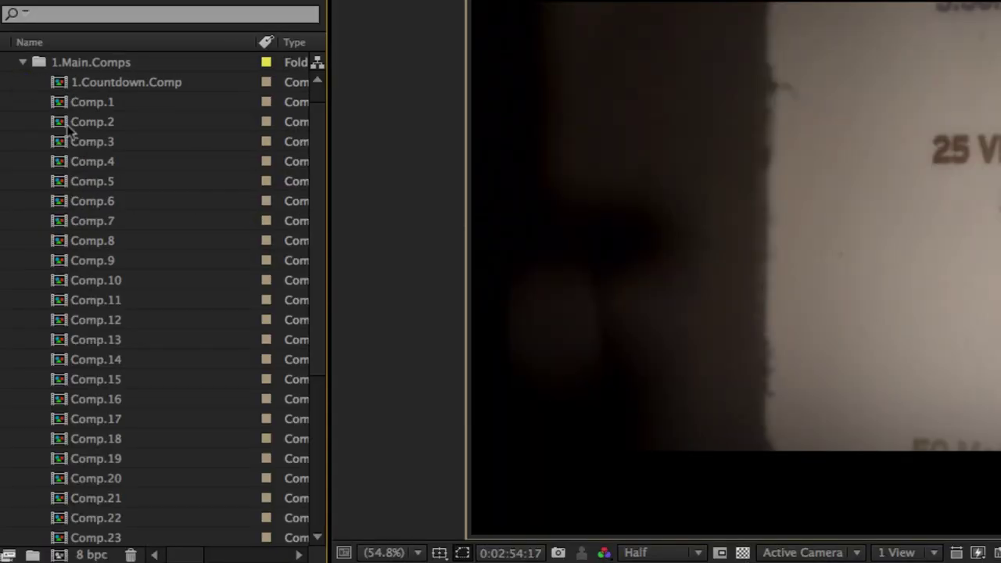
drag(316, 267, 296, 342)
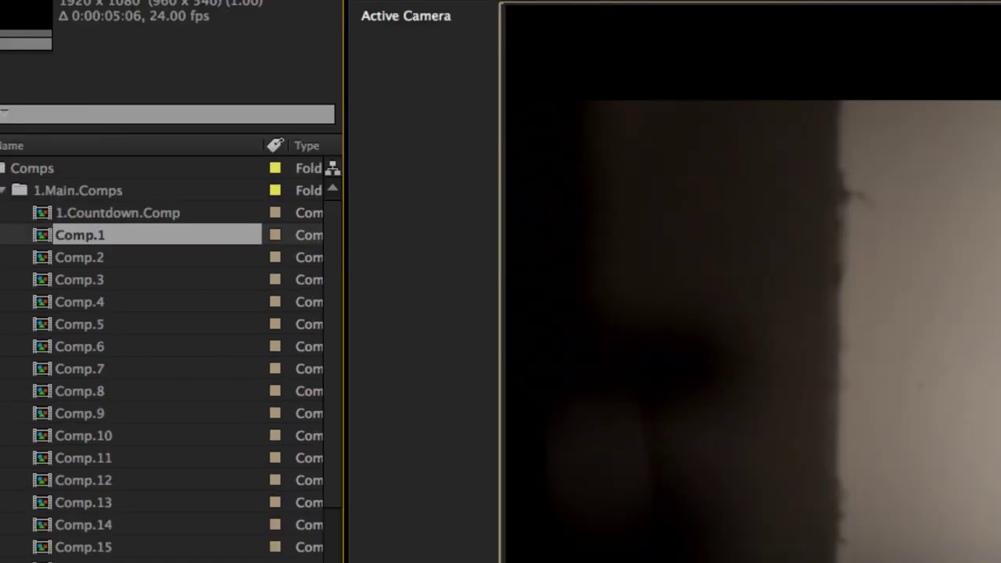
double_click(79, 235)
Step: Expand the 3.Projected.Comps folder and select the matching projected composition layer in Comp.1
drag(161, 164, 161, 244)
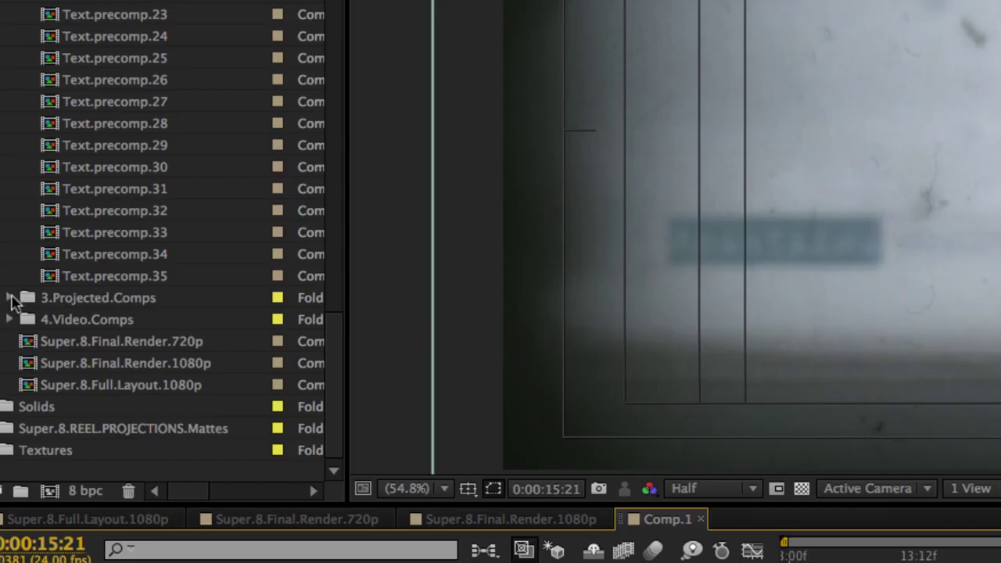
click(11, 299)
click(88, 262)
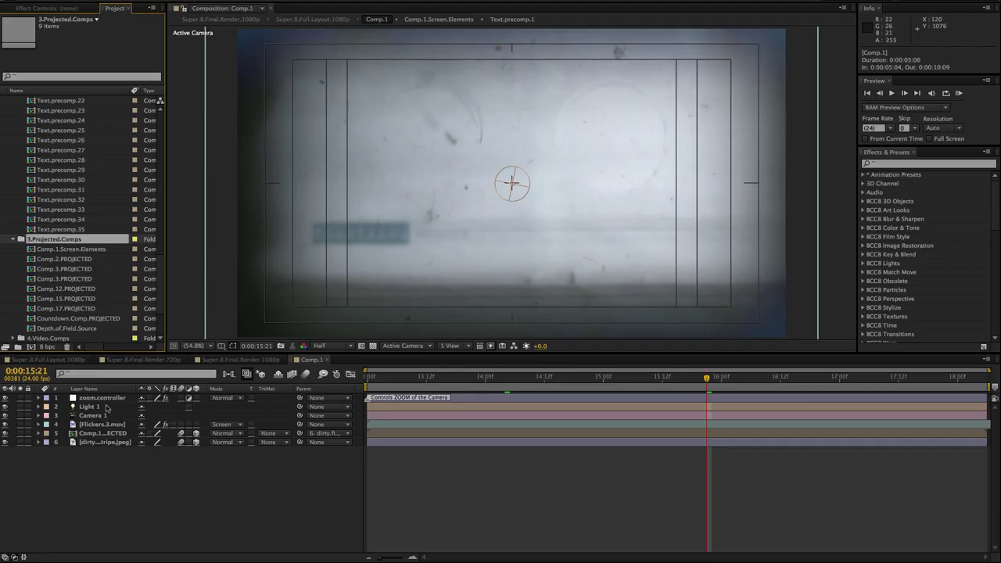
click(97, 432)
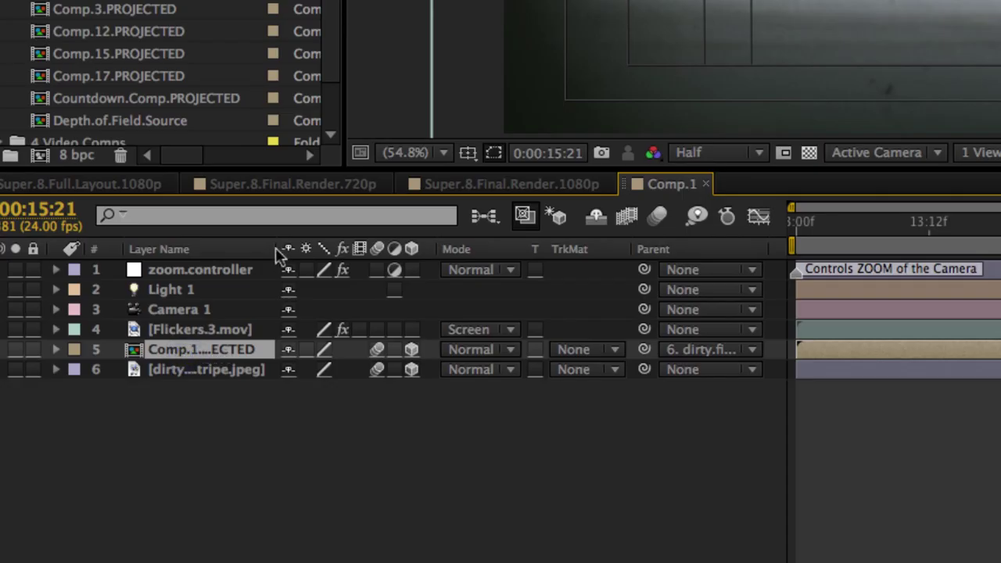
Step: Widen the Layer Name column in the Comp.1 timeline and select the Light 1 and Camera 1 layers
drag(274, 248, 399, 249)
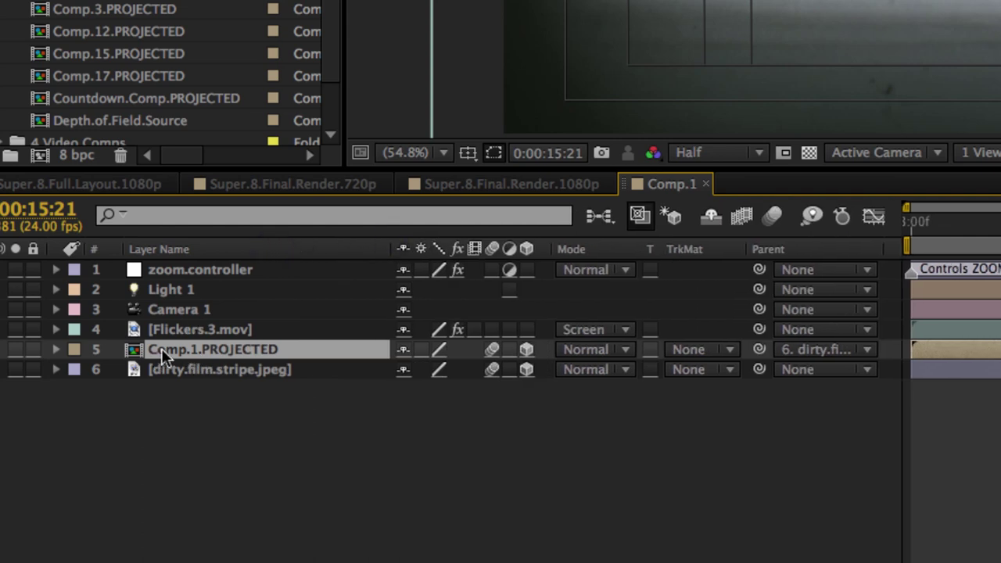
click(175, 291)
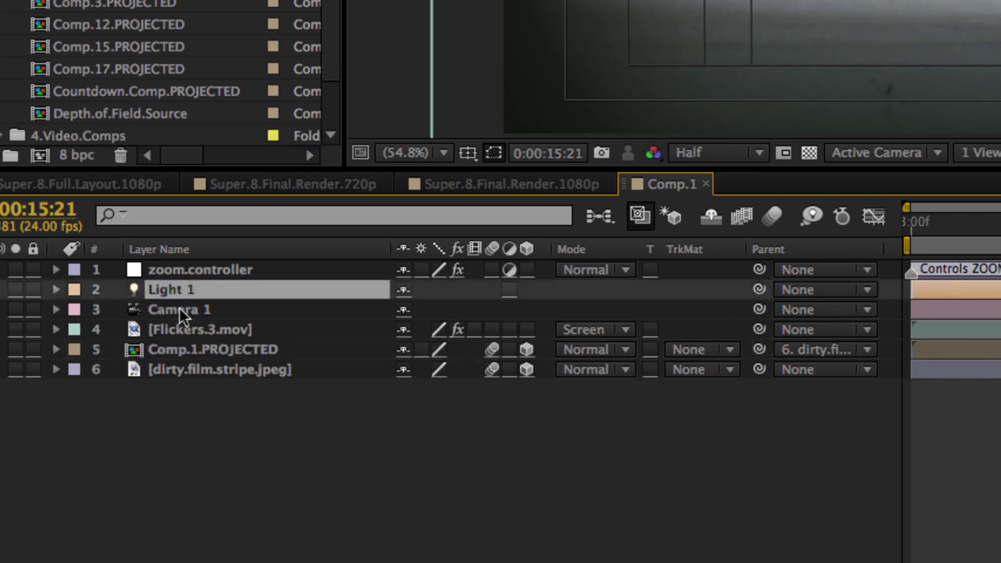
click(179, 309)
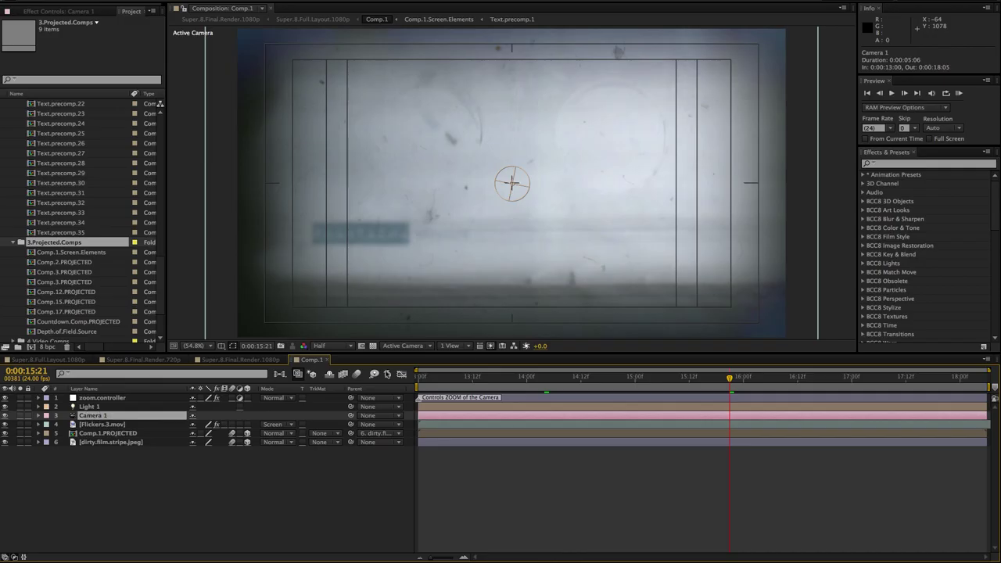
Step: Switch Comp.1 to the Top view to examine the placement of Camera 1 and Light 1
click(423, 350)
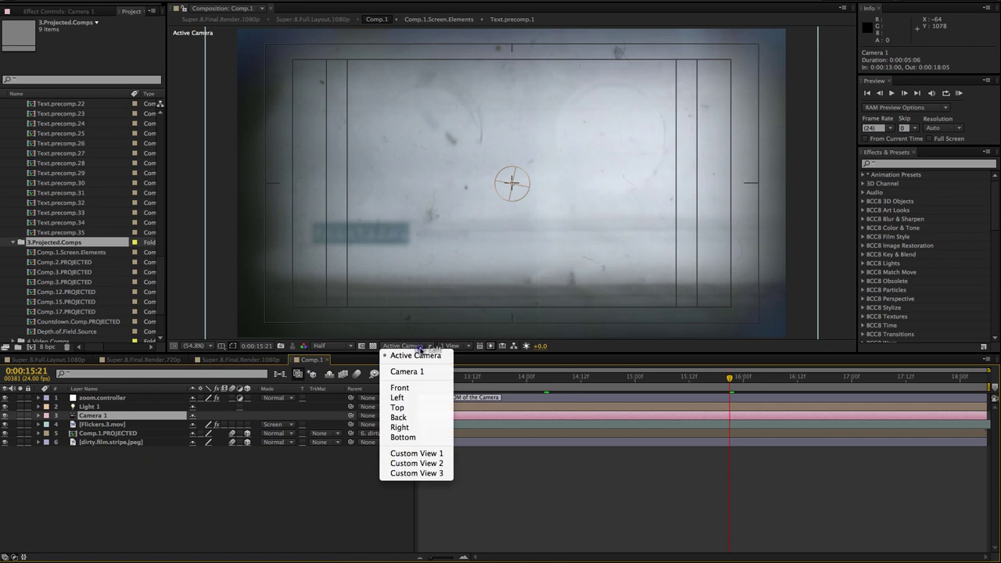
click(422, 408)
scroll(510, 319, down, 3)
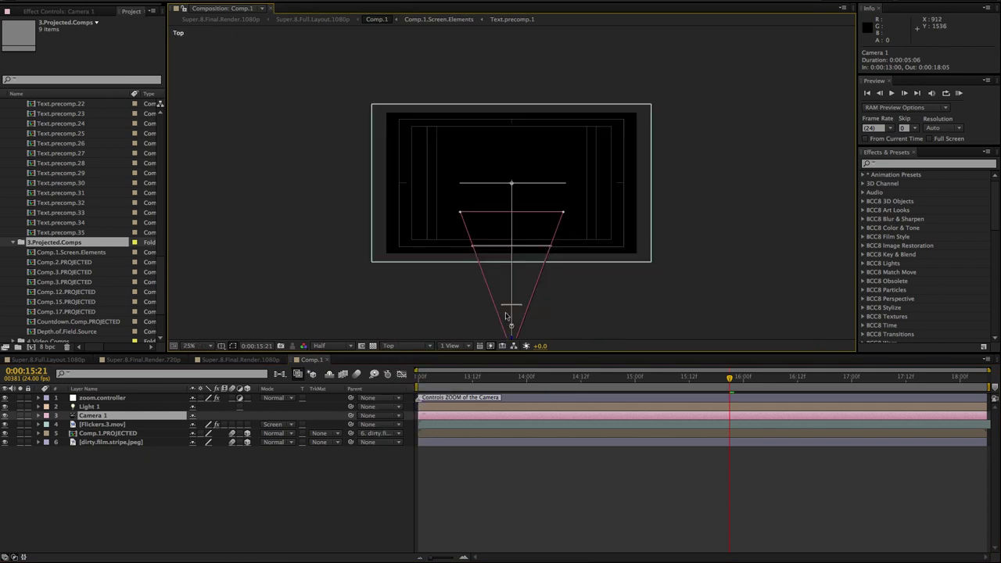
click(89, 407)
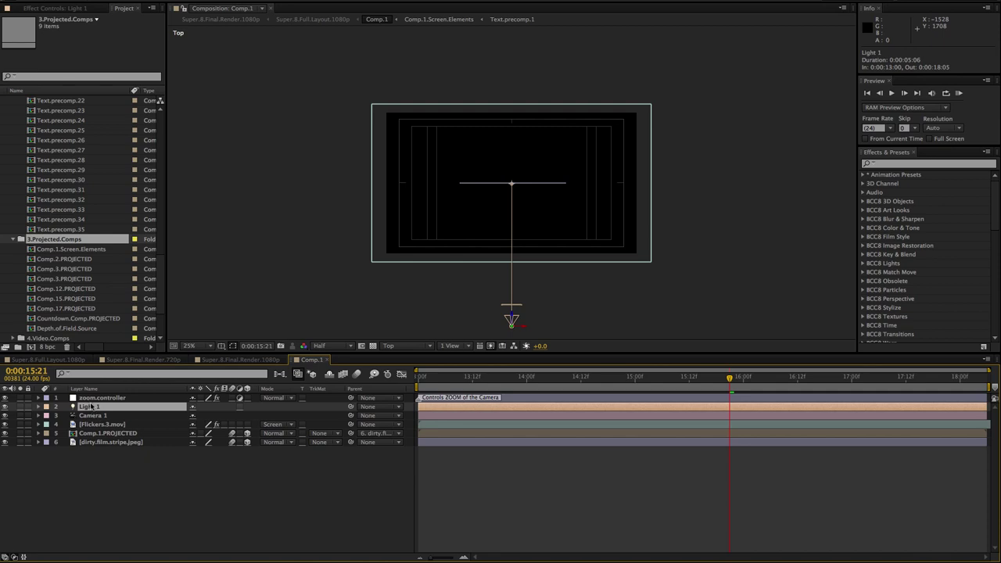
Step: Return Comp.1 to the Active Camera view and inspect the Light 1 and dirty.film.stripe.jpeg layers
click(100, 443)
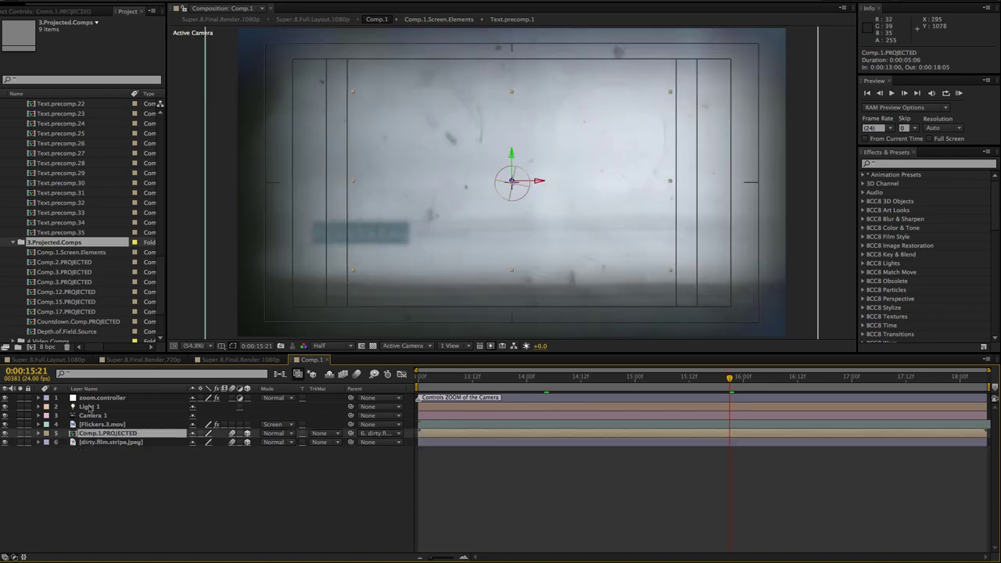
click(82, 408)
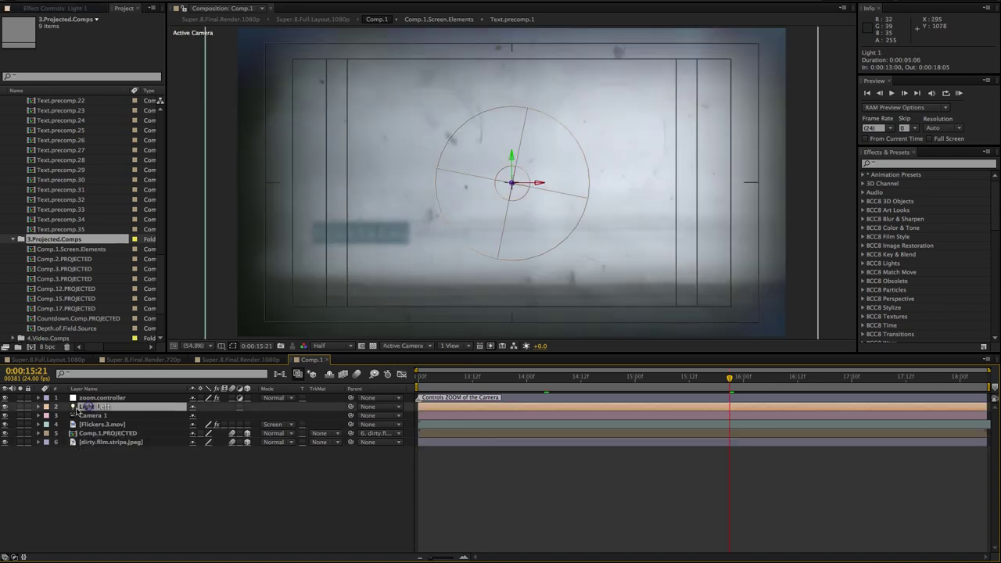
click(100, 442)
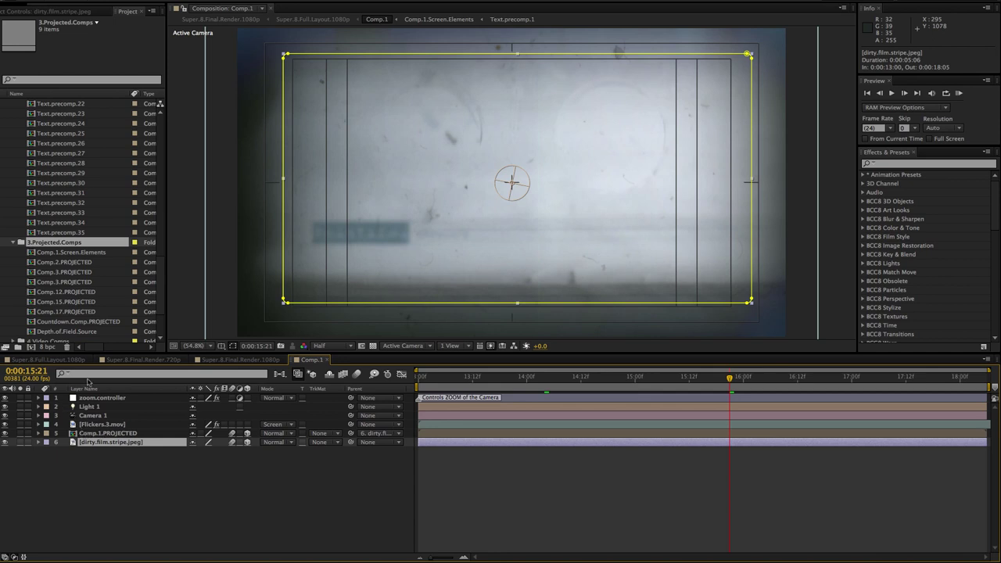
Step: Open Comp.1.PROJECTED from Comp.1 and inspect its grain, mucky image and streak leak layers
double_click(93, 435)
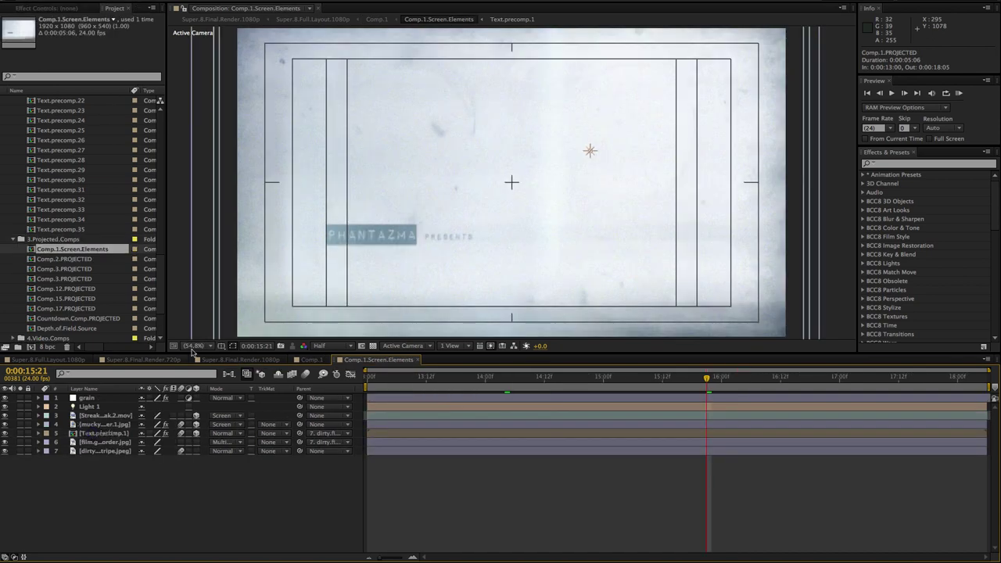
click(88, 399)
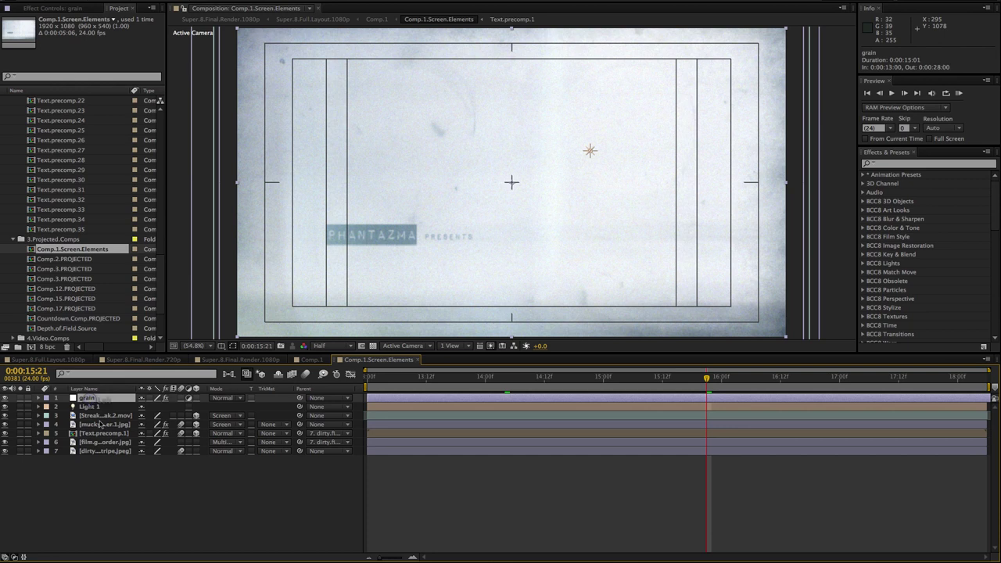
click(99, 423)
click(100, 415)
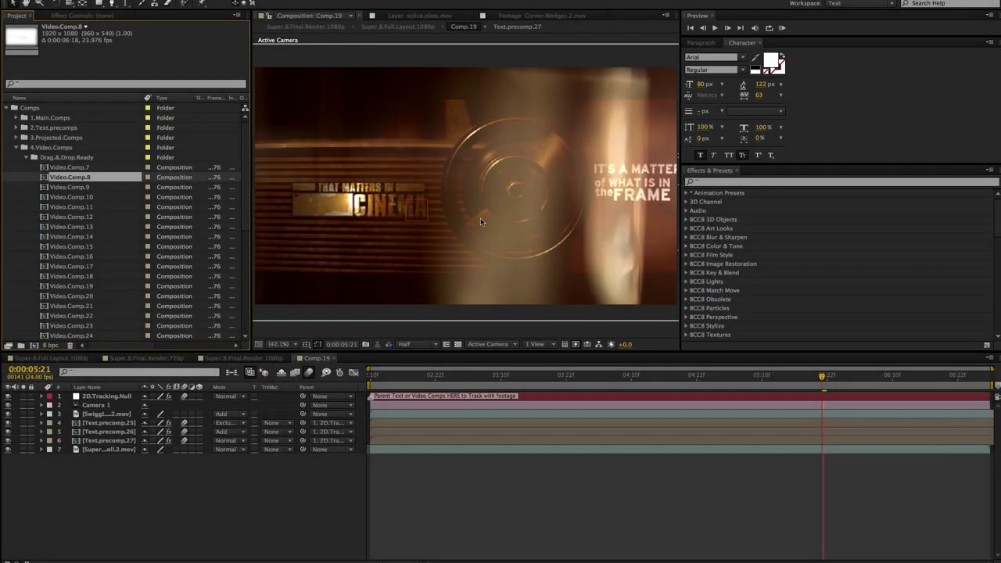
Step: Inspect the Text.precomp.26 layer and the 2D.Tracking.Null layer it is parented to in Comp.19
click(343, 215)
key(super+Down)
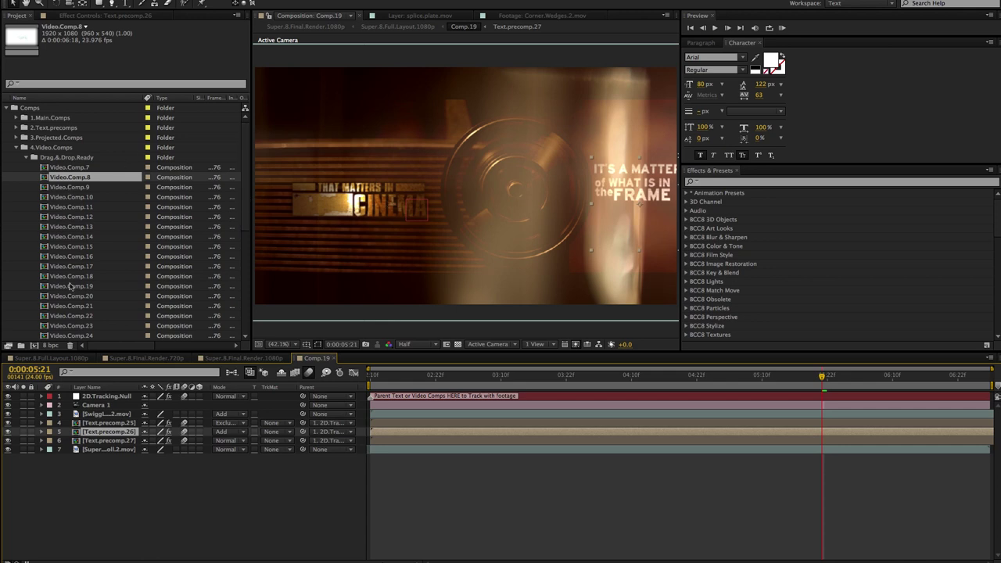
click(118, 397)
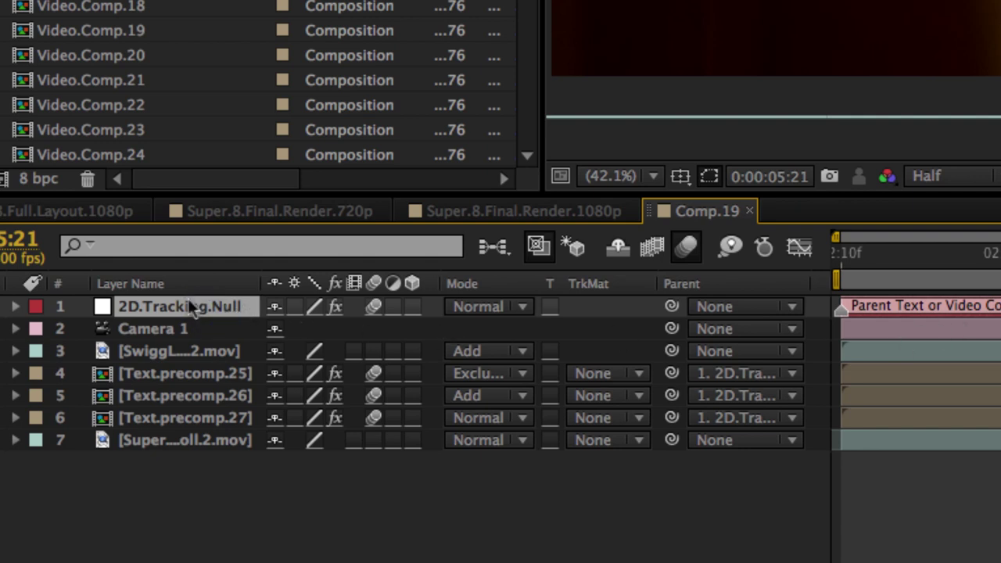
Step: Add Video.Comp.8 from the Drag.&.Drop.Ready folder inside 4.Video.Comps to Comp.19 as the topmost layer
click(59, 179)
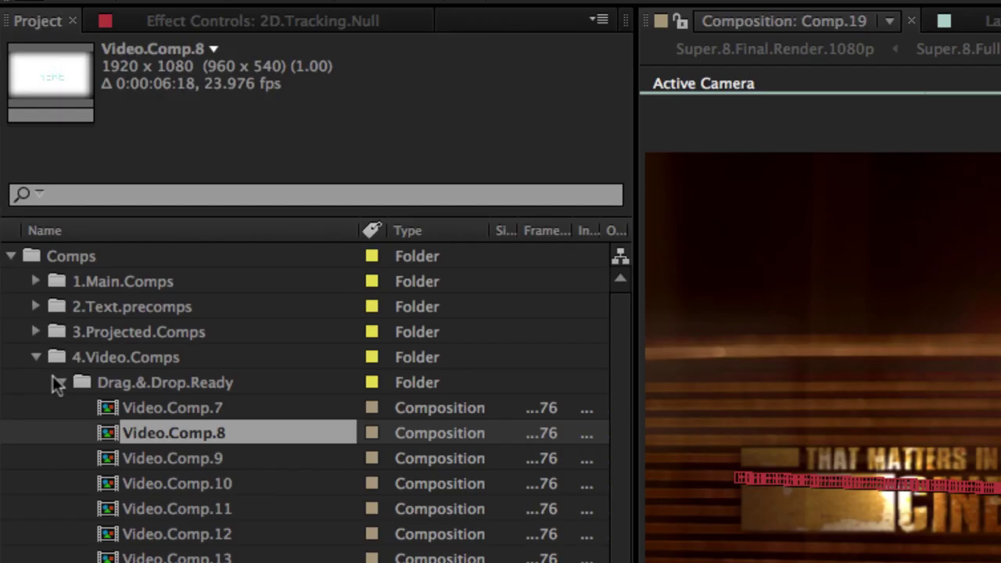
click(78, 357)
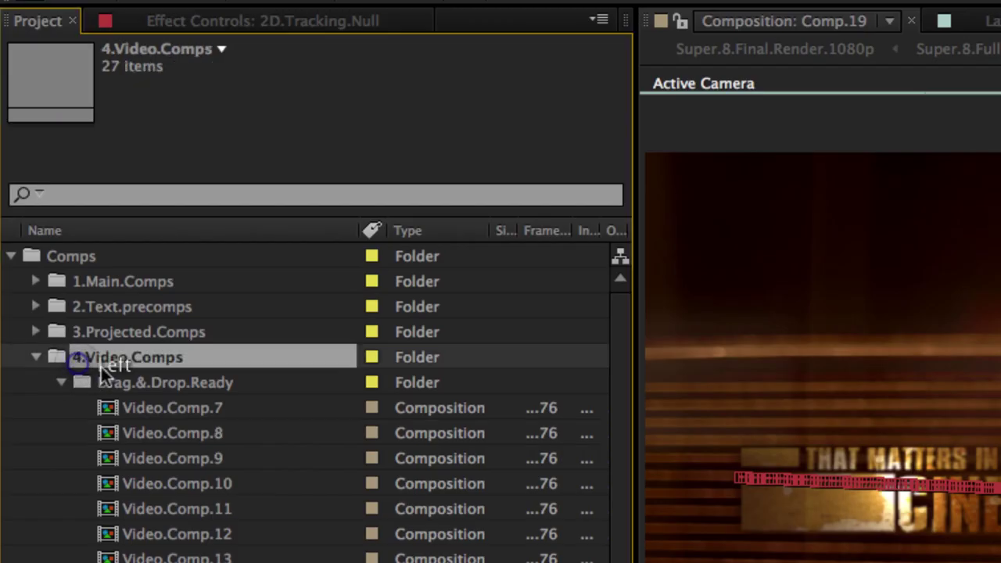
click(107, 382)
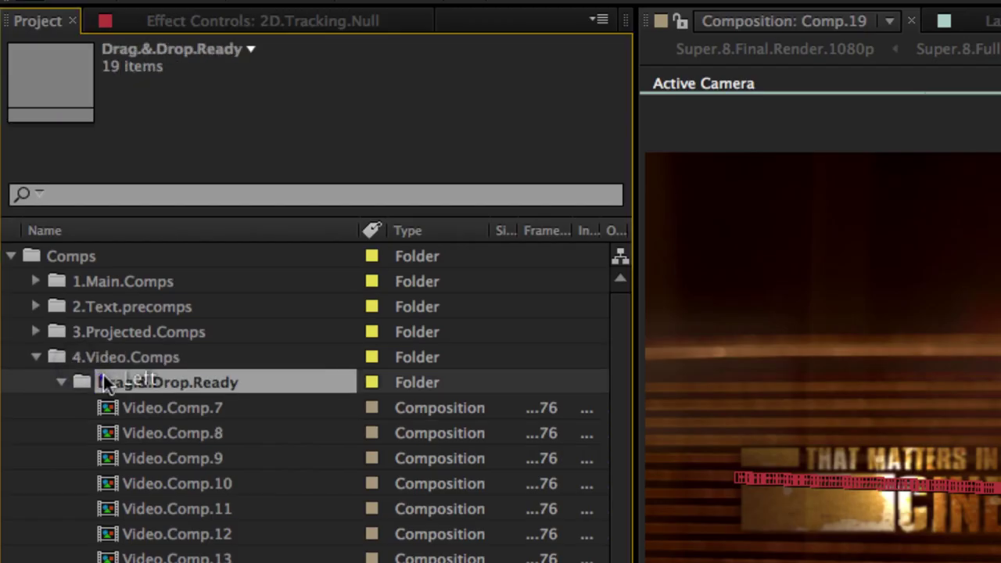
click(156, 433)
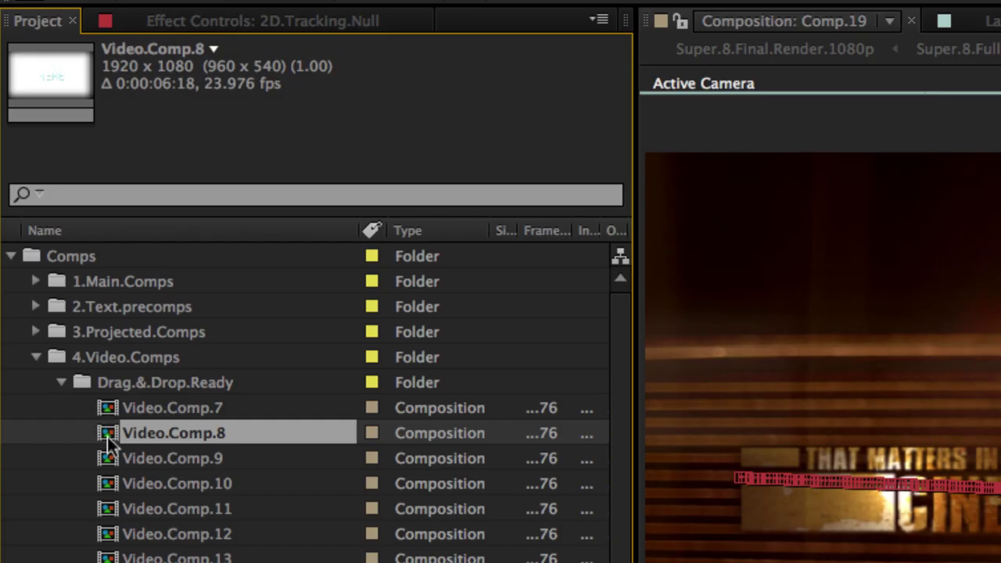
drag(108, 438, 395, 222)
Step: Scale the Video.Comp.8 layer to 22% and position it just below the CINEMA title in Comp.19
key(s)
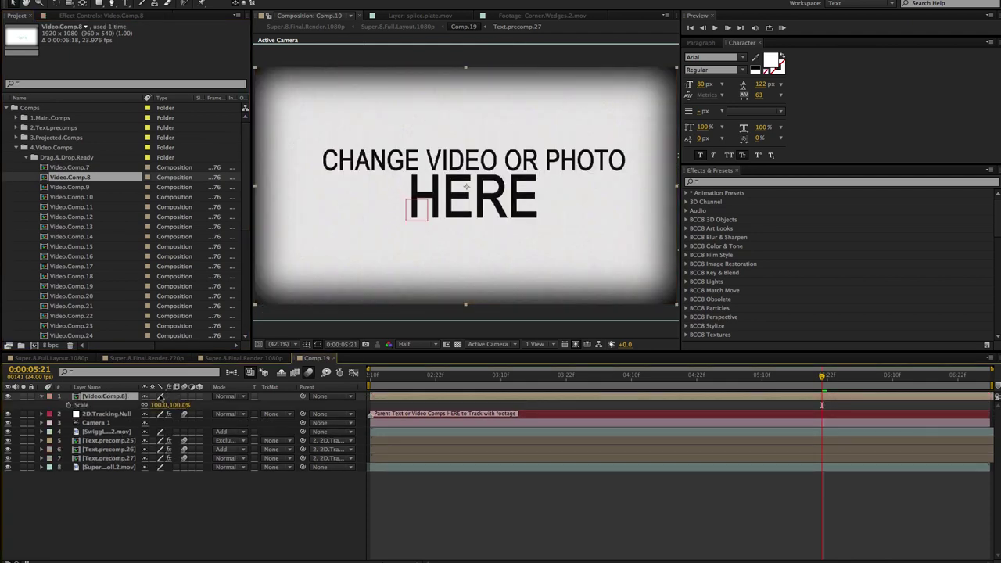
drag(159, 406, 109, 397)
drag(416, 212, 328, 260)
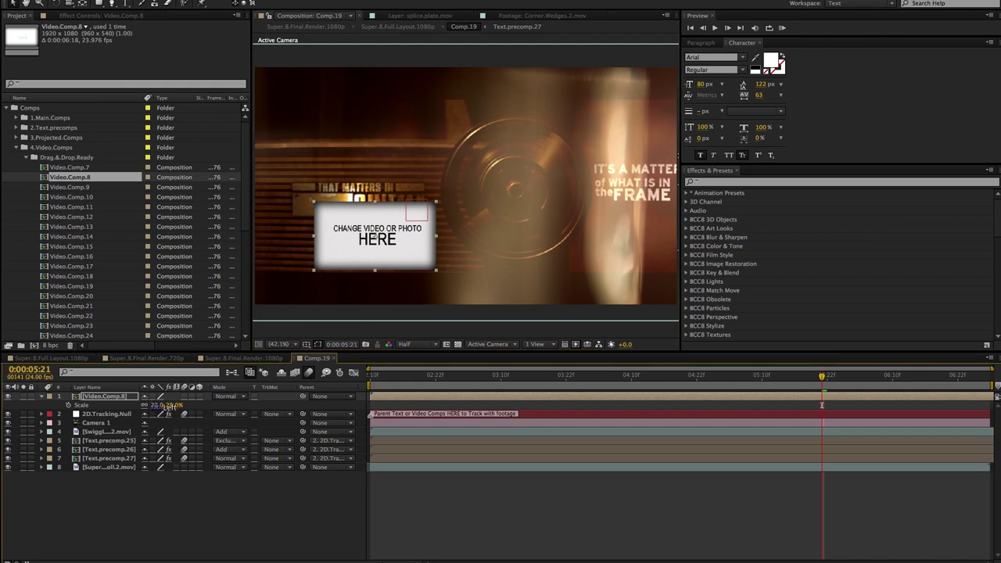
click(160, 405)
text(22)
key(Return)
click(192, 493)
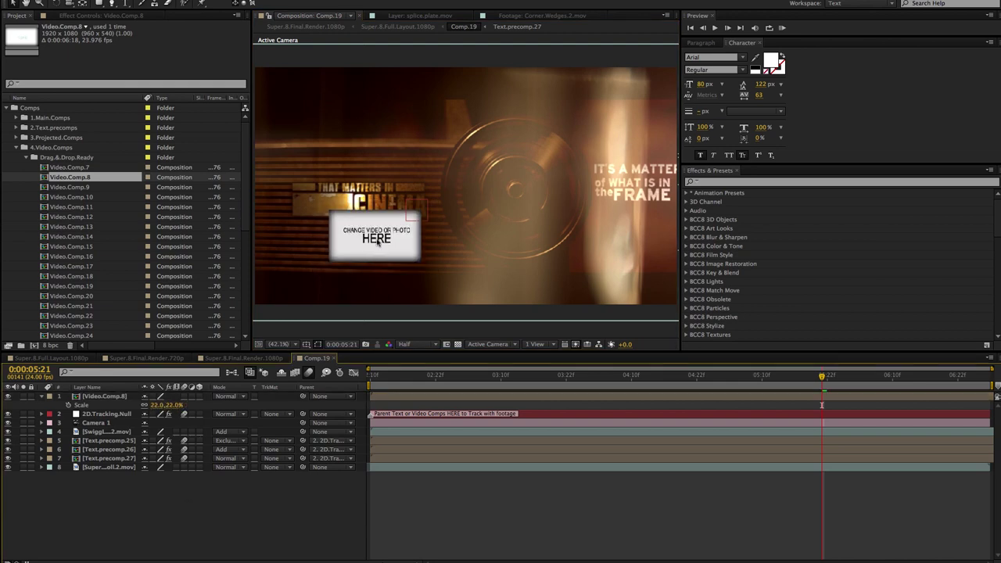
click(377, 236)
drag(363, 242, 359, 244)
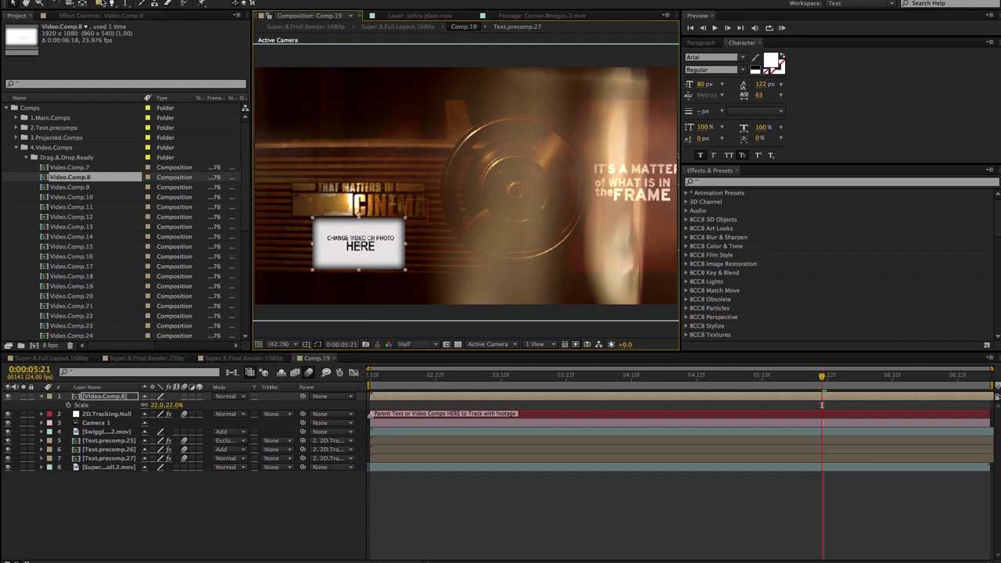
Step: Add a full-layer rectangular mask to Video.Comp.8 with an expansion of -138 pixels and a feather of 251 pixels
double_click(100, 4)
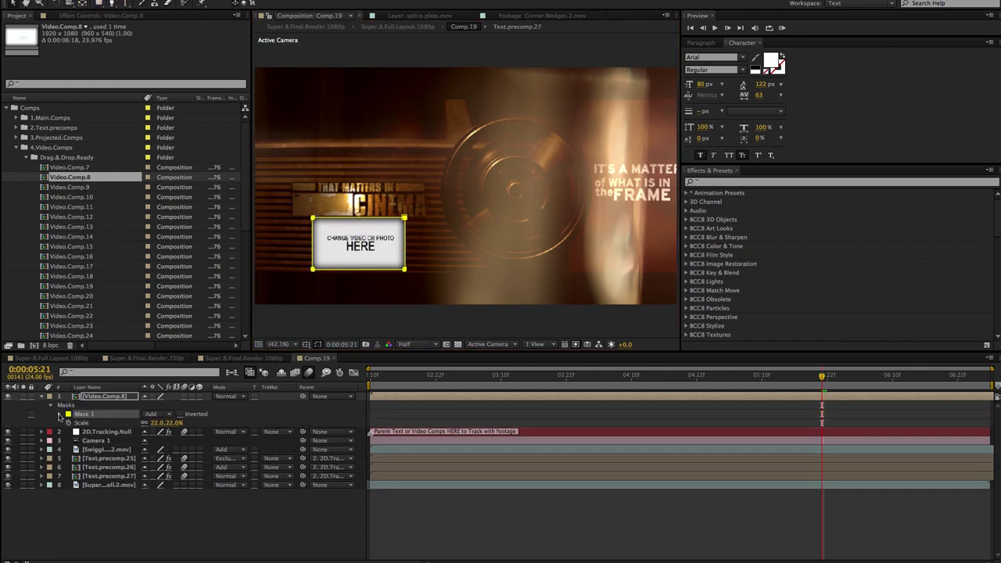
click(59, 414)
drag(147, 450, 72, 452)
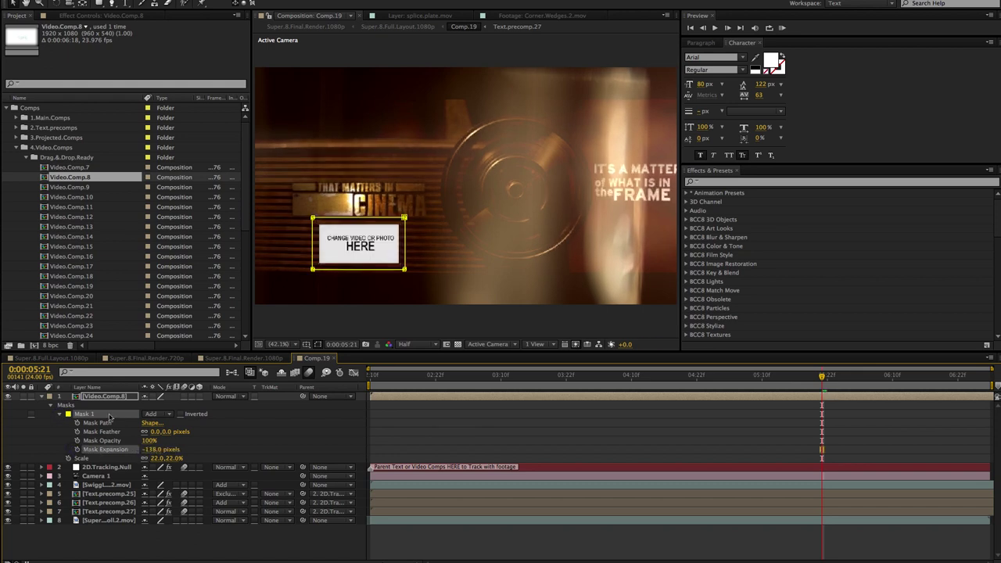
drag(159, 435, 285, 427)
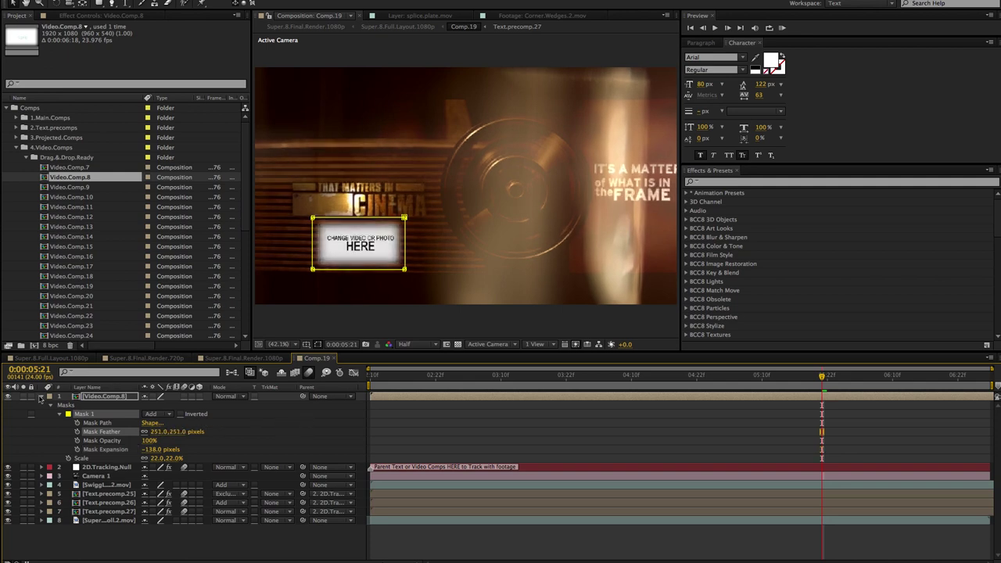
click(41, 397)
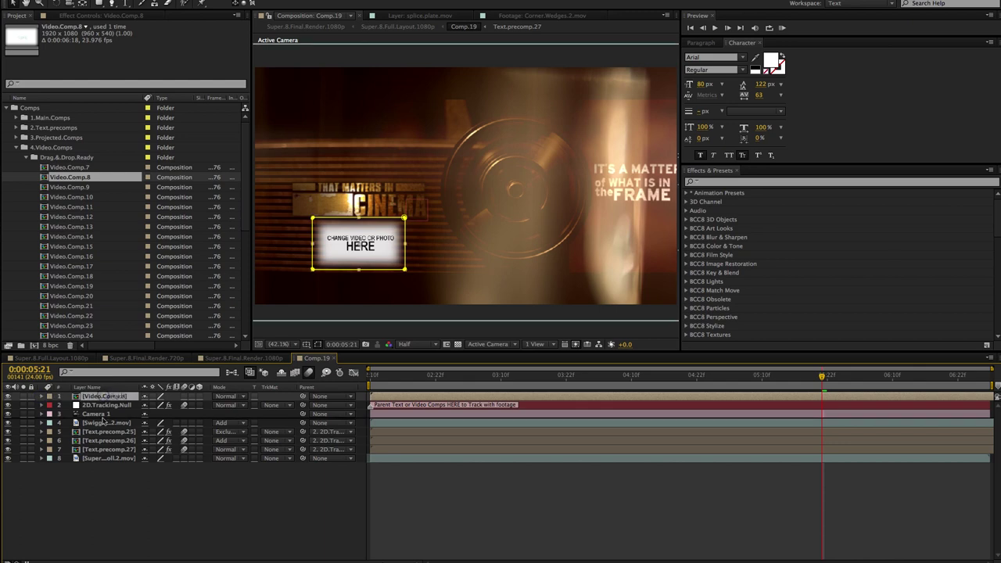
Step: Open Video.Comp.8 and add house.jpg from the photos.video folder, centred in the composition
double_click(104, 397)
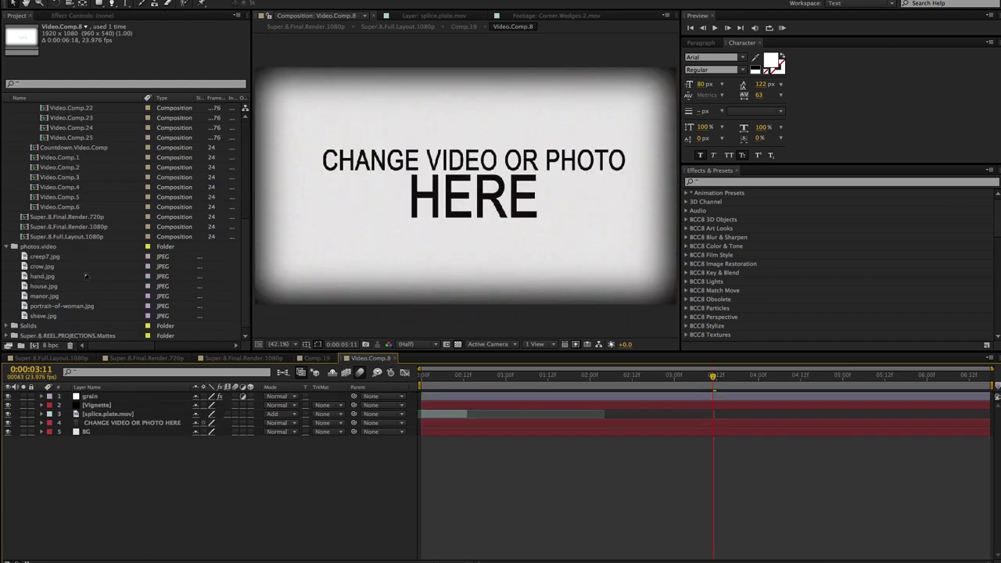
click(26, 287)
drag(25, 286, 456, 232)
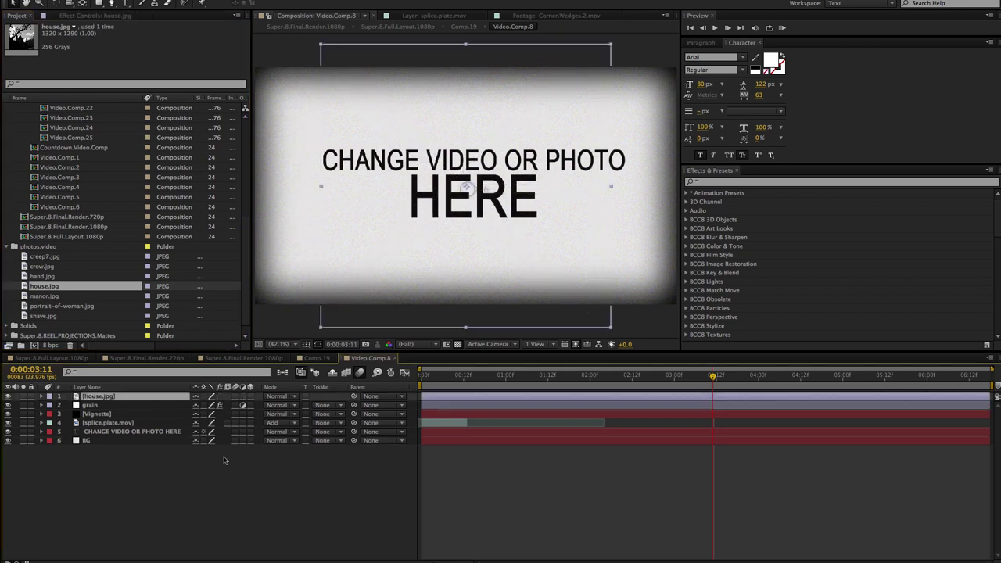
Step: Scale house.jpg to 200%, move it directly below the splice.plate.mov layer and close Video.Comp.8
key(s)
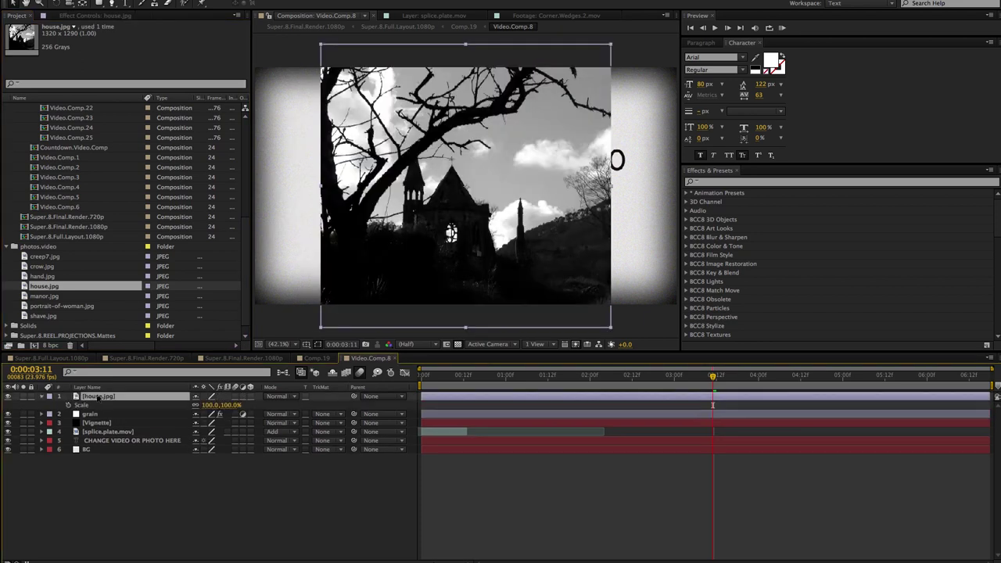
click(206, 406)
text(200)
key(Return)
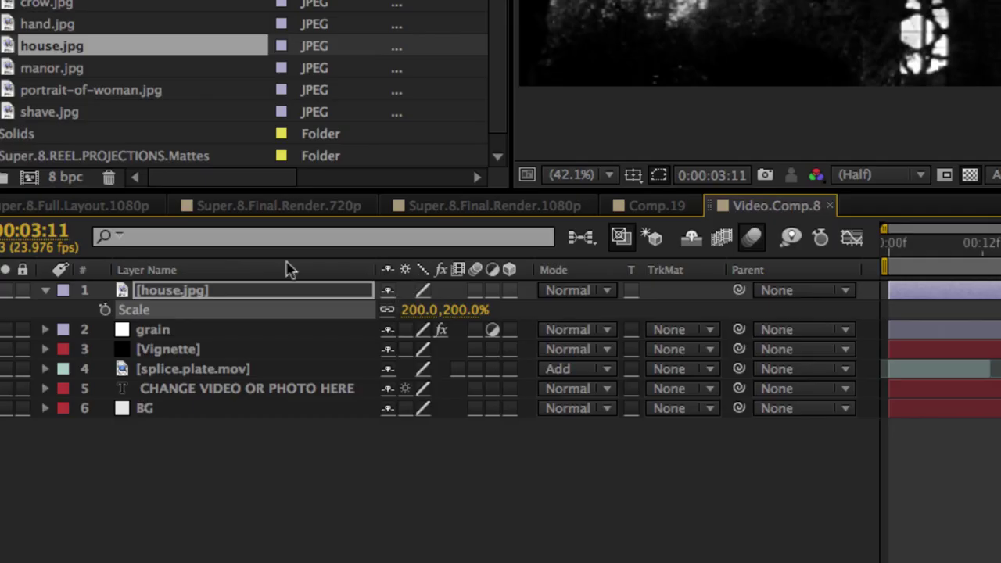
drag(165, 290, 159, 376)
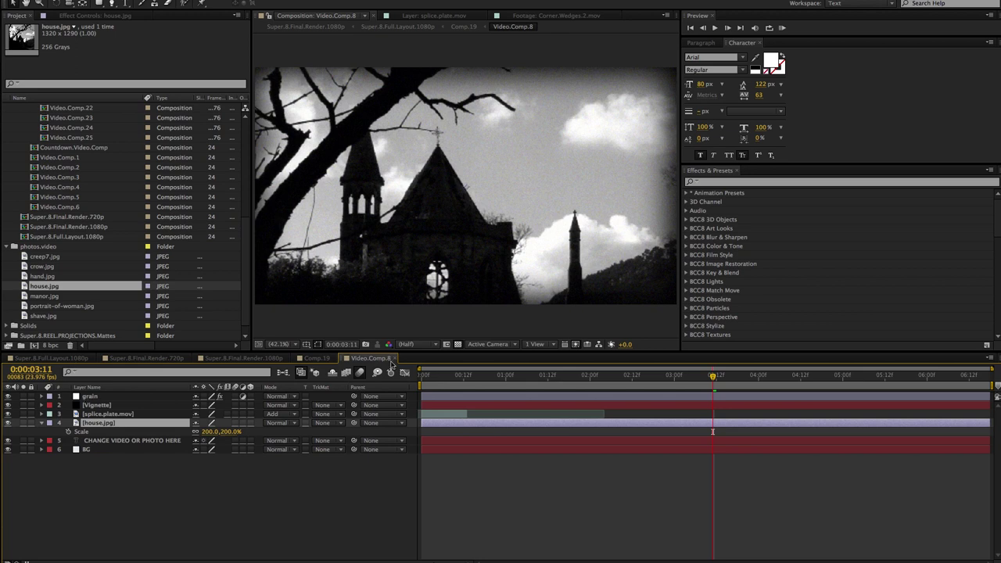
click(395, 358)
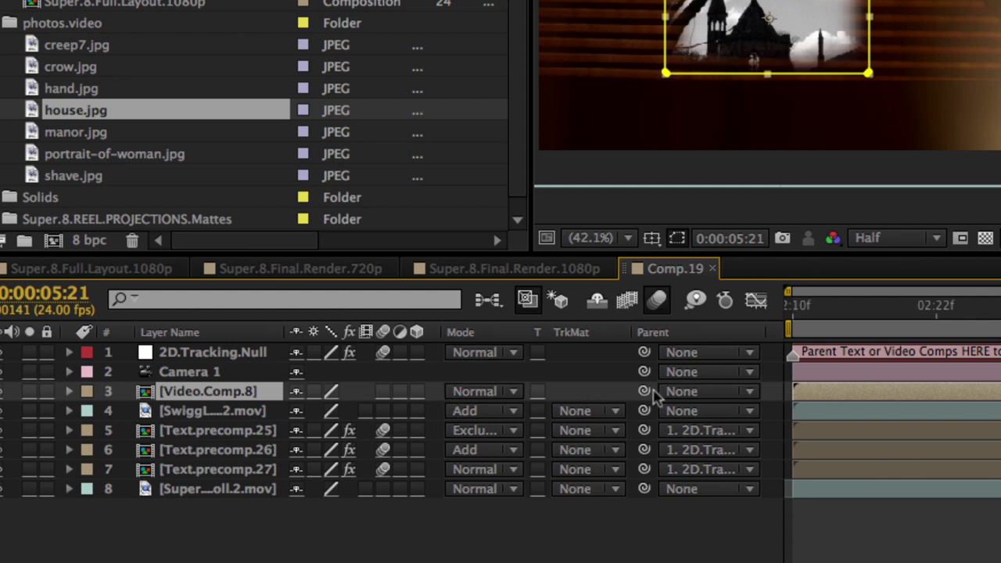
Step: Place the Video.Comp.8 layer directly below Camera 1 in Comp.19 and parent it to 2D.Tracking.Null
drag(643, 391, 241, 362)
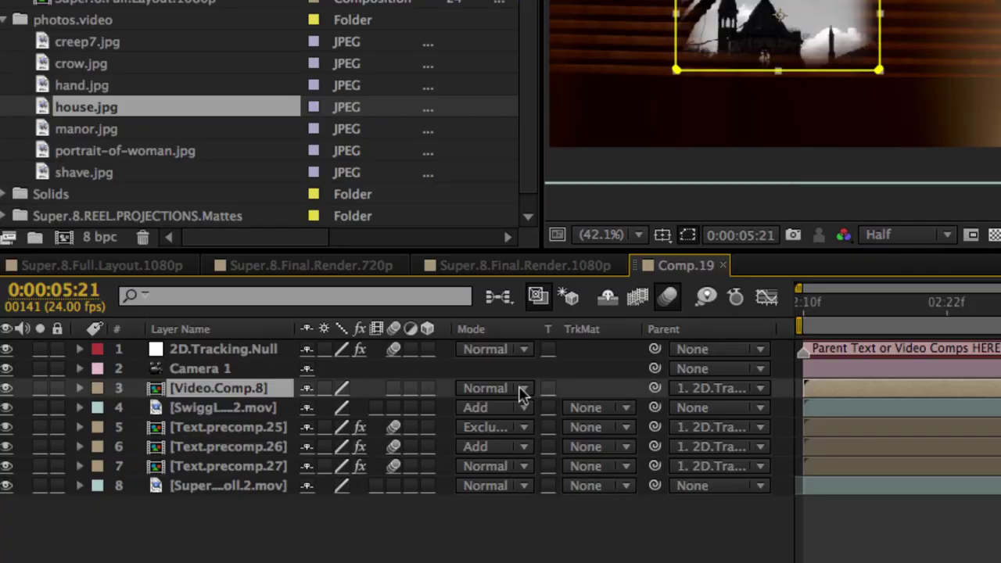
click(260, 408)
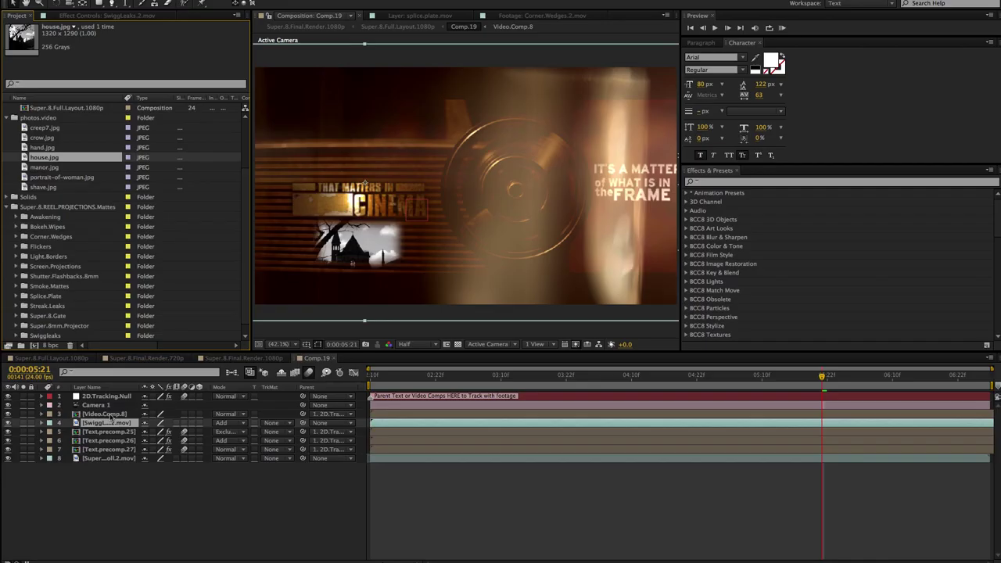
click(218, 388)
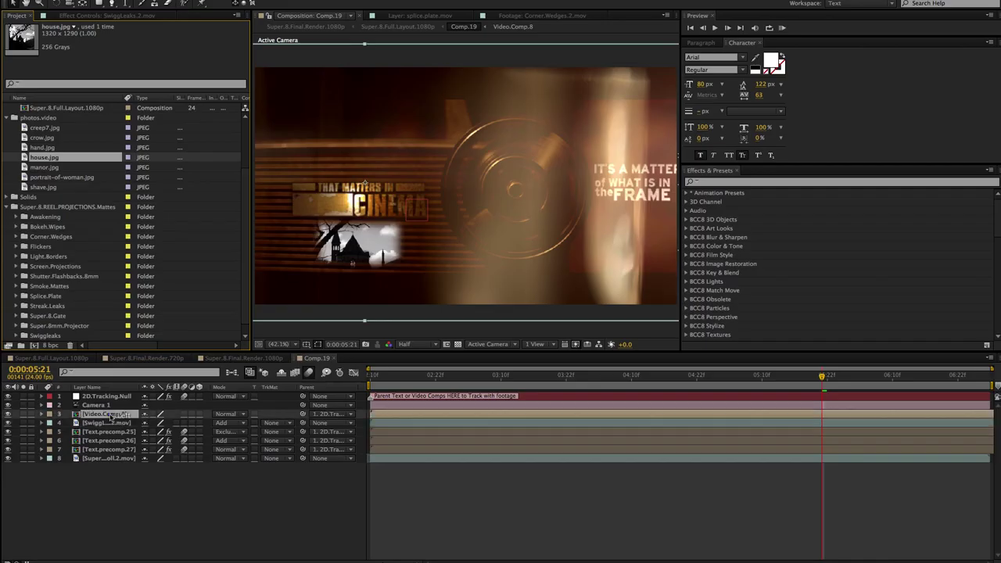
Step: Set the blending mode of Video.Comp.8 to Add and play back Comp.19
click(227, 413)
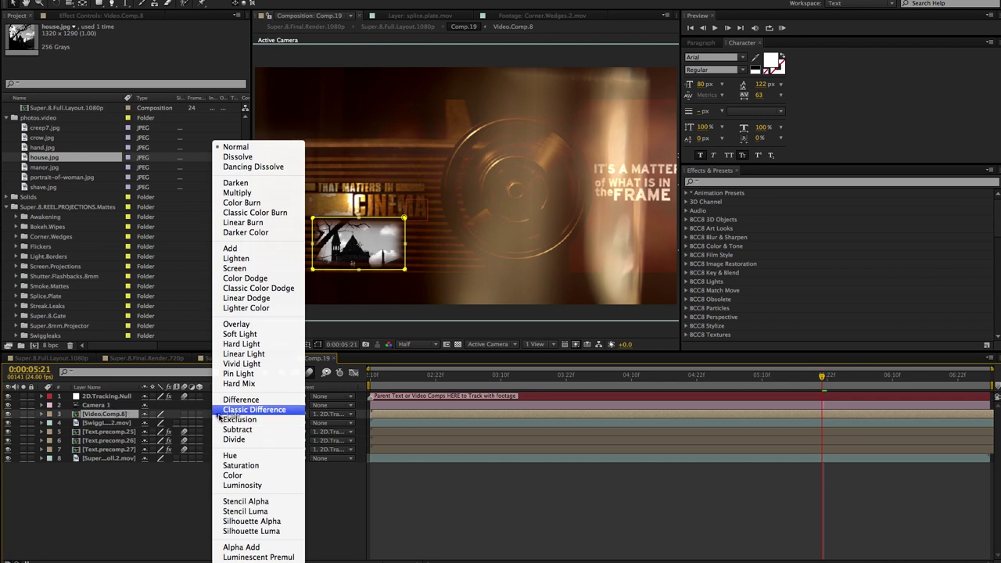
click(253, 248)
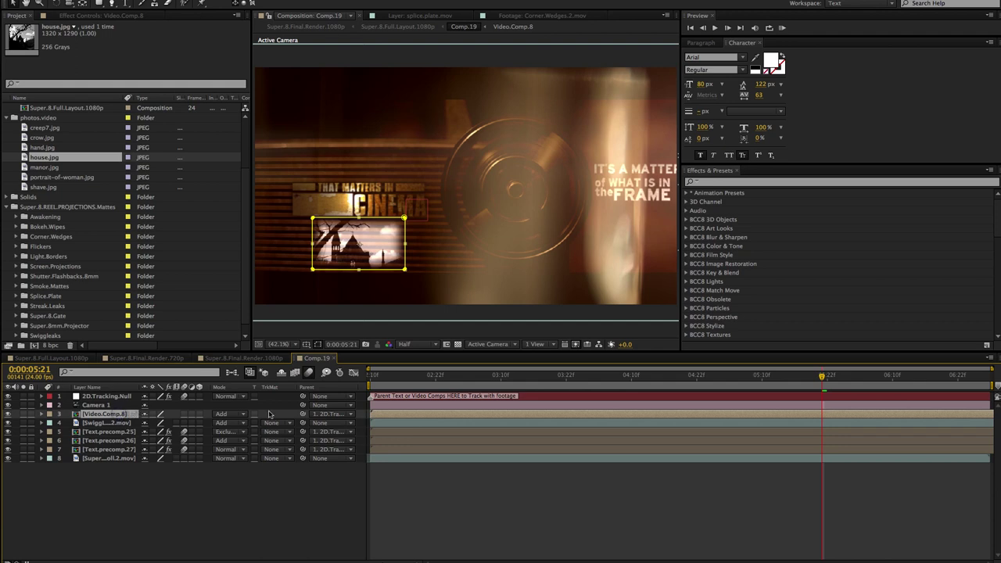
drag(304, 417, 121, 401)
click(329, 414)
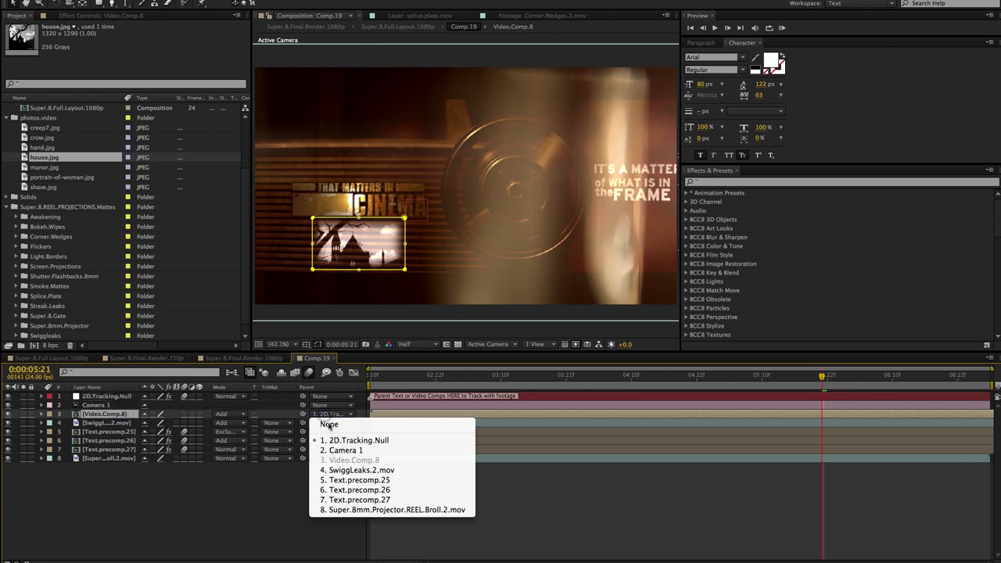
click(290, 507)
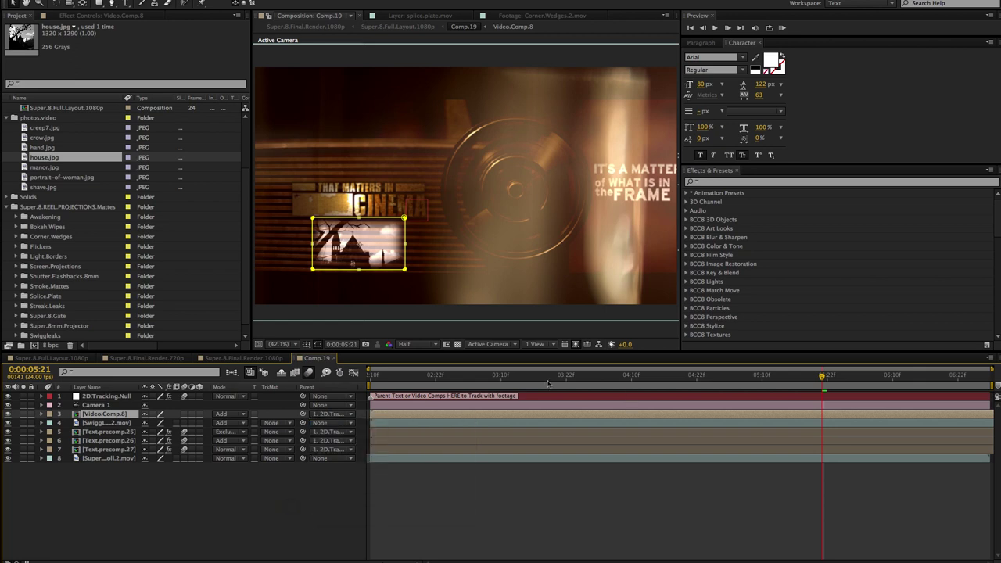
key(space)
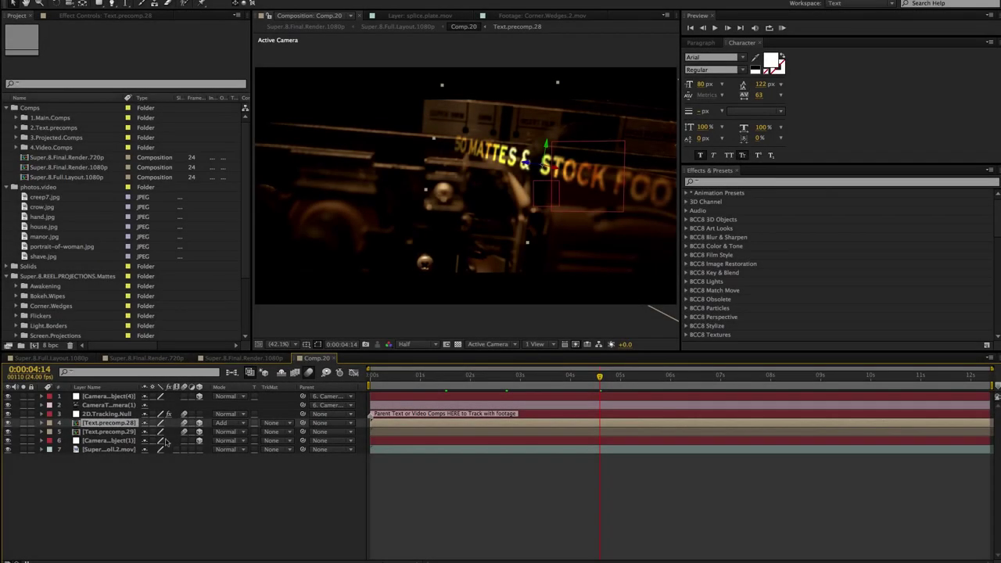
Step: Examine the Camera Options and Transform keyframes of the CameraTracker camera in Comp.20, and select the footage layer
click(126, 405)
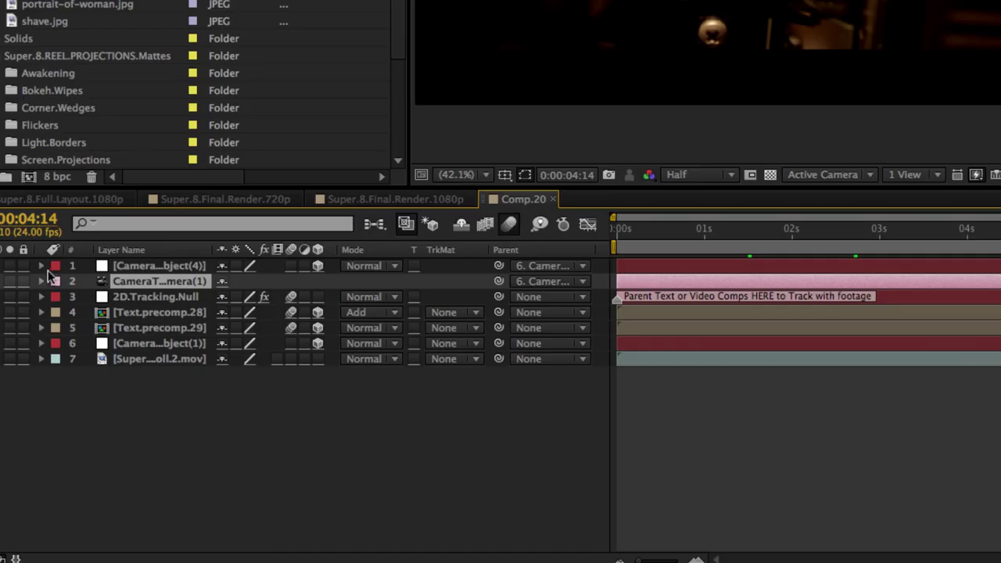
click(43, 281)
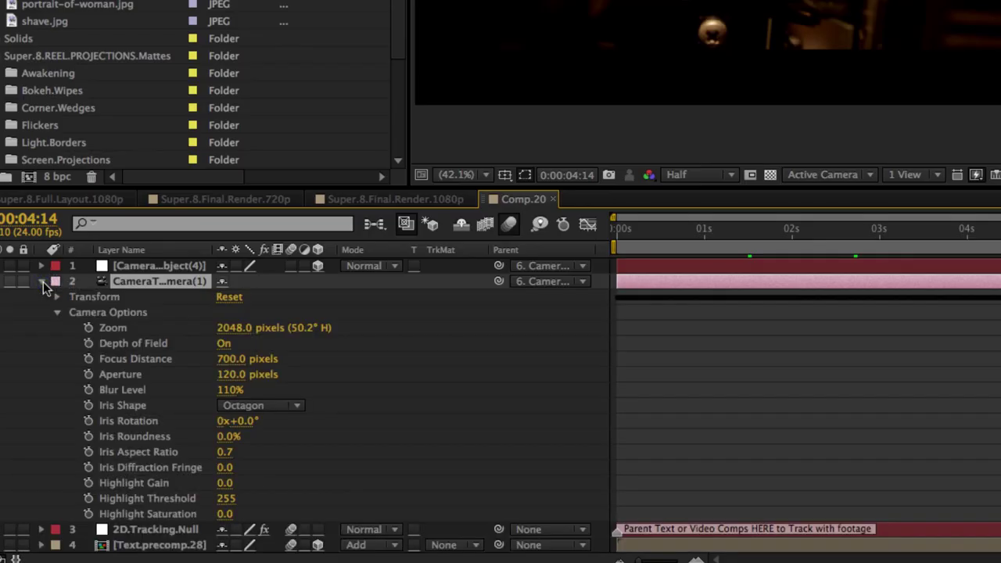
click(56, 297)
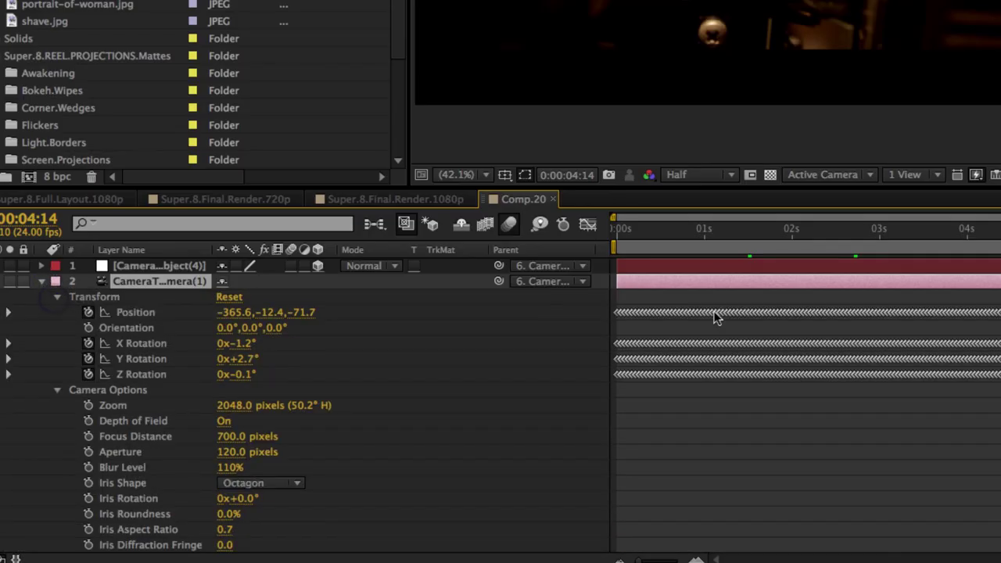
click(42, 281)
click(115, 361)
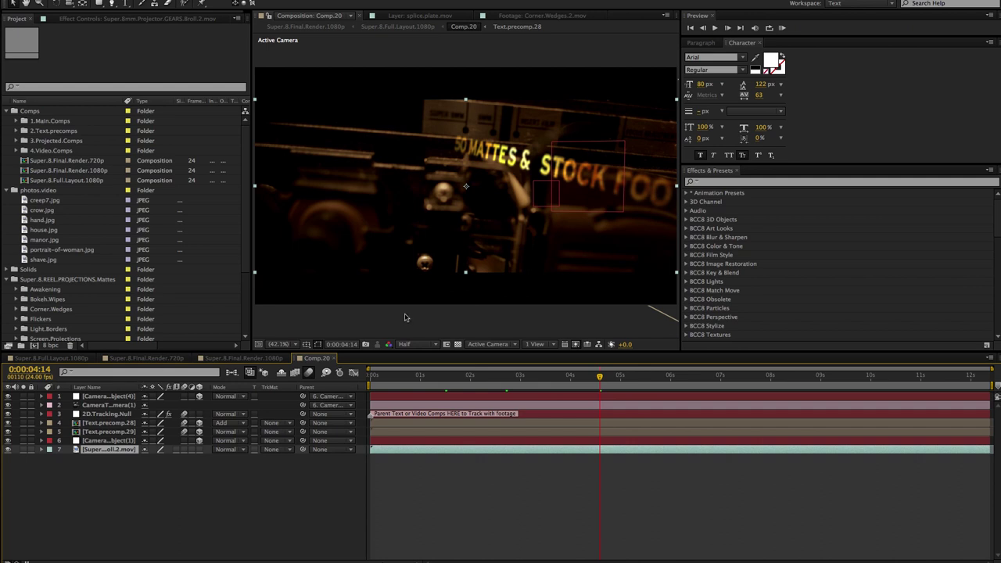
Step: Inspect the tracked camera's path and the Text.precomp.28 layer from the Top view, and return to Active Camera
click(488, 344)
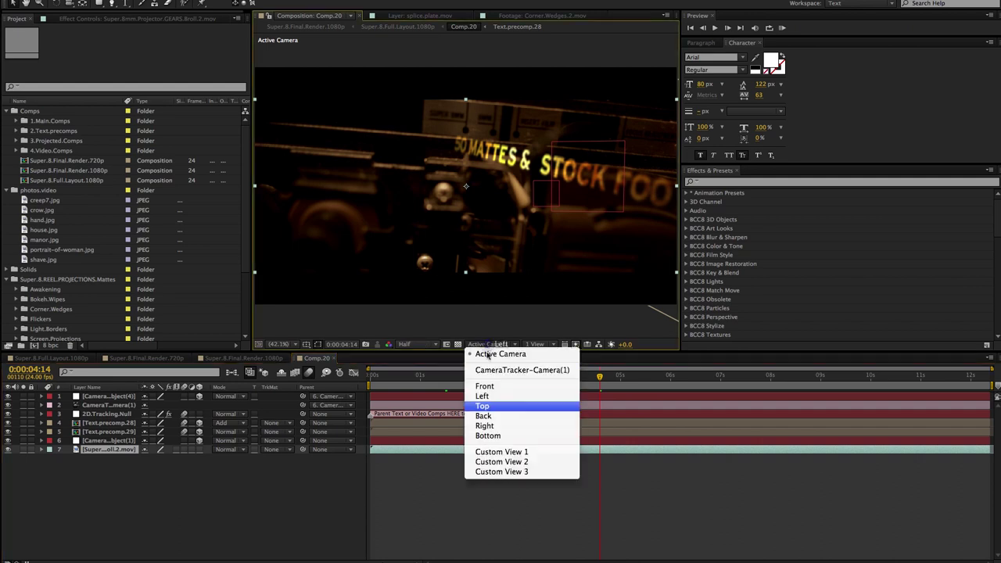
click(483, 406)
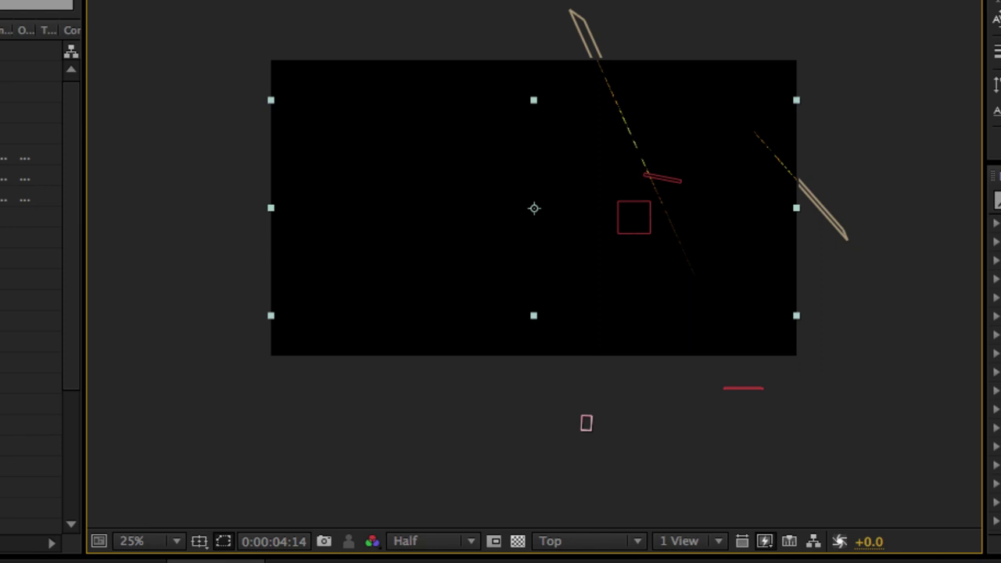
click(235, 562)
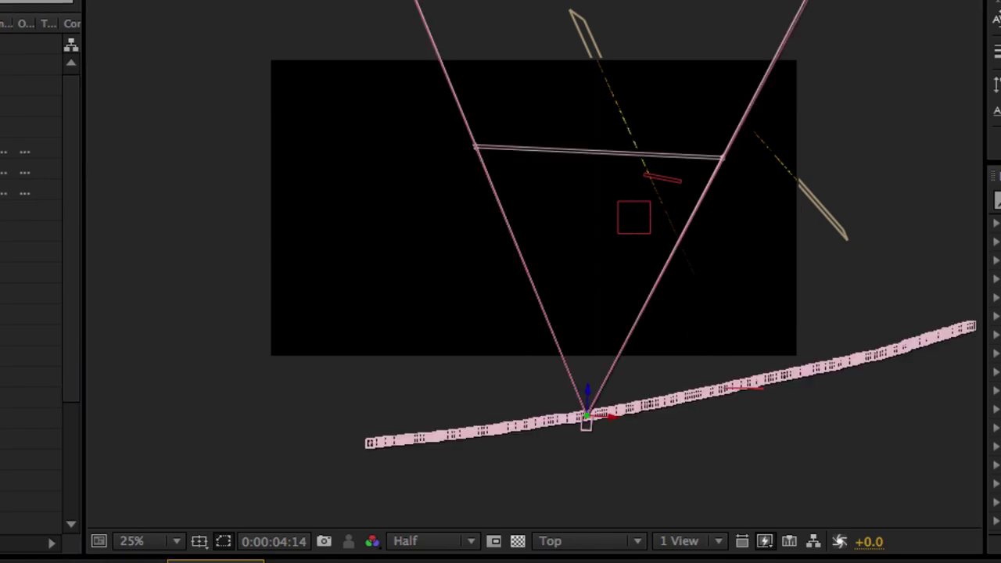
click(234, 562)
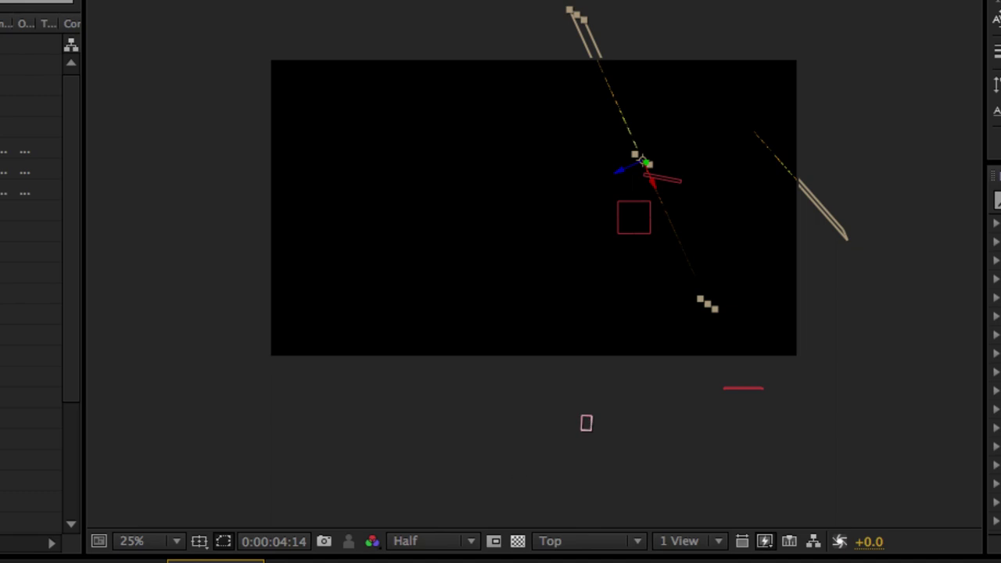
click(558, 545)
click(595, 557)
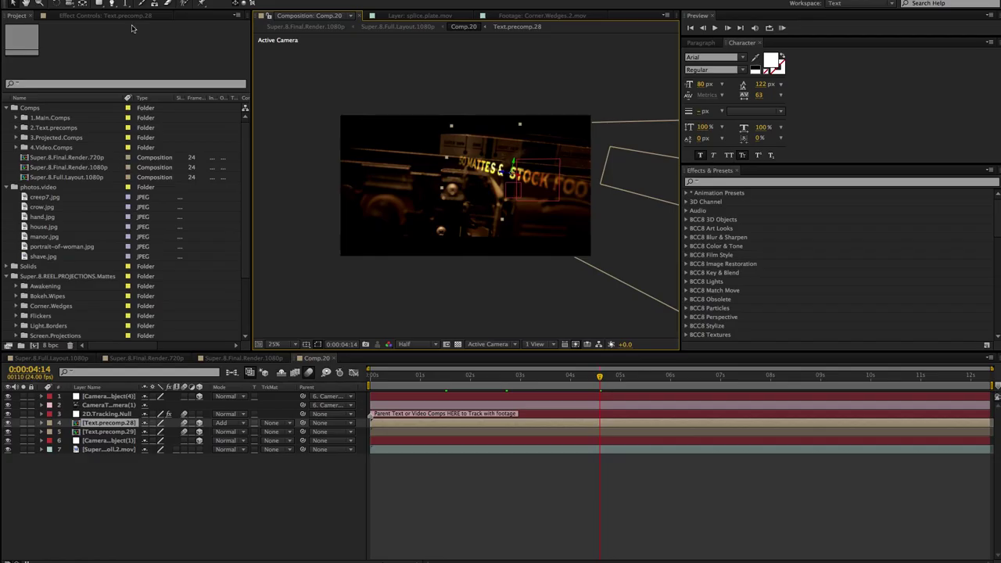
Step: Add a text layer reading "3D TRACKING" to Comp.20 and place it directly below 2D.Tracking.Null
click(127, 3)
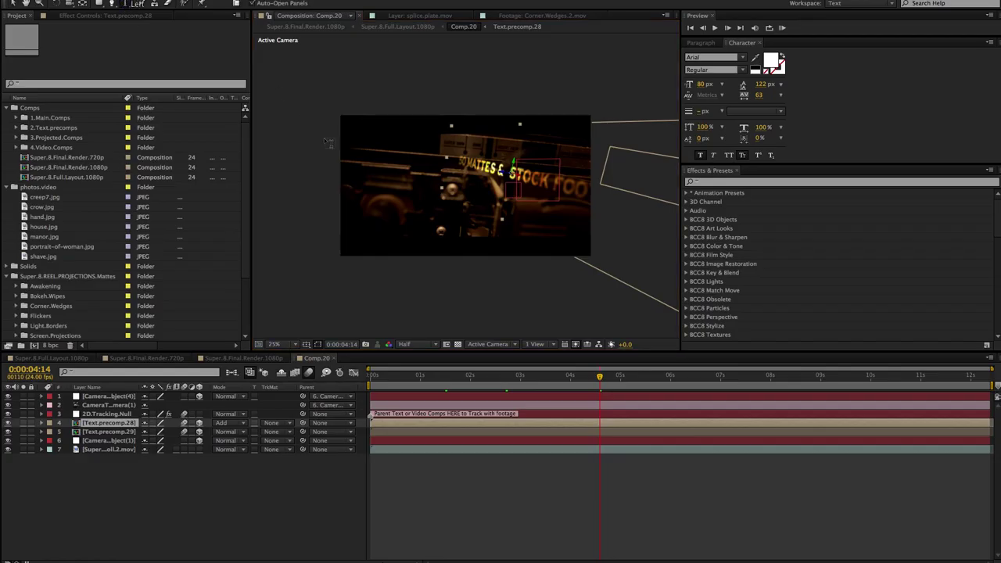
click(387, 146)
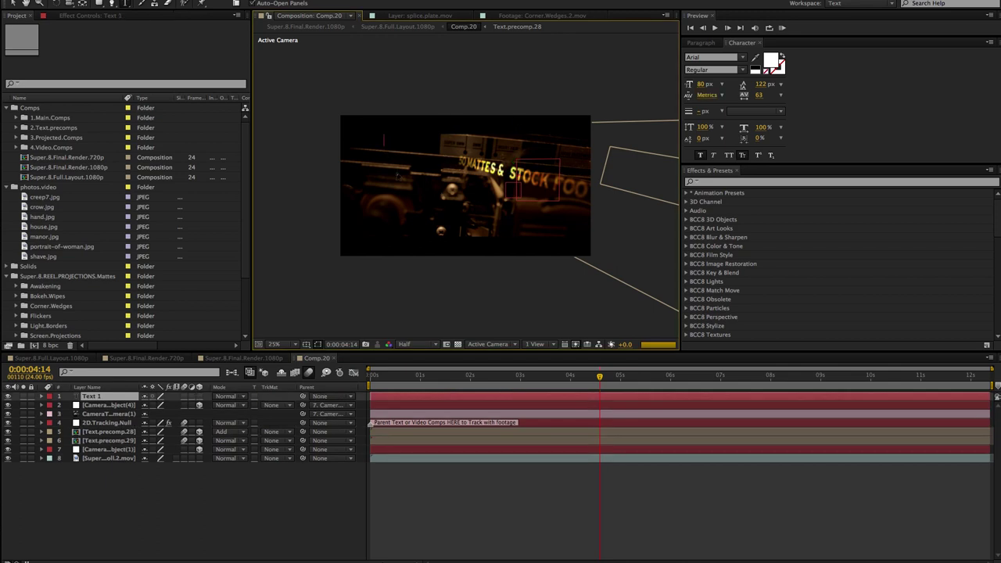
text(3D TRACKING)
key(KP_Enter)
drag(102, 397, 96, 426)
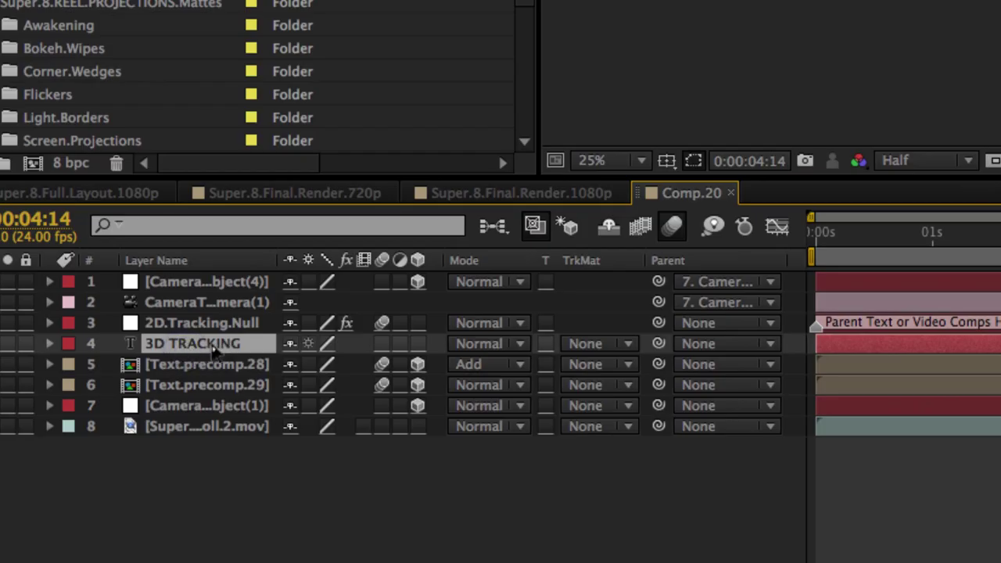
Step: Enable motion blur and 3D for the 3D TRACKING layer and show the composition in two horizontal views
click(382, 344)
click(419, 344)
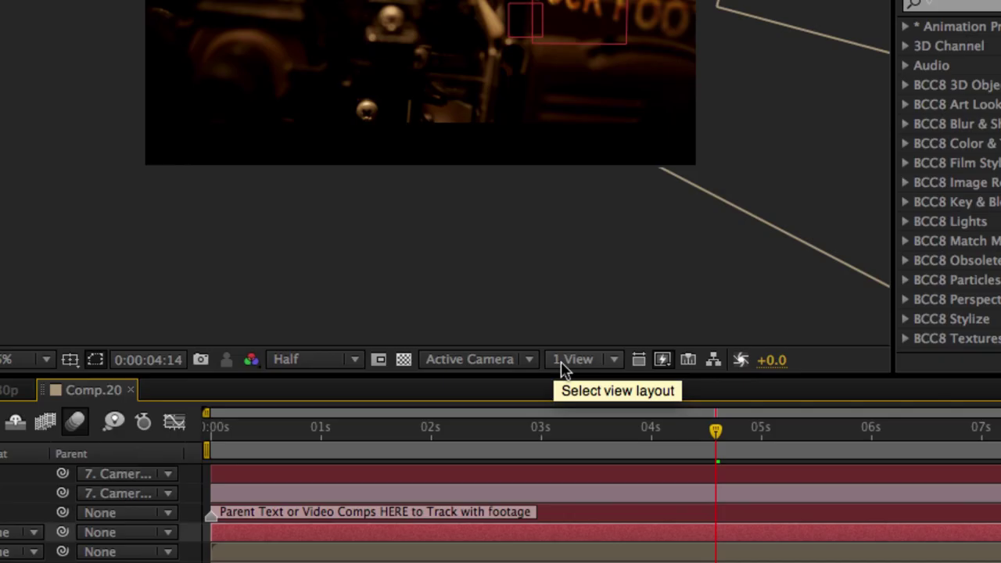
click(533, 345)
click(574, 402)
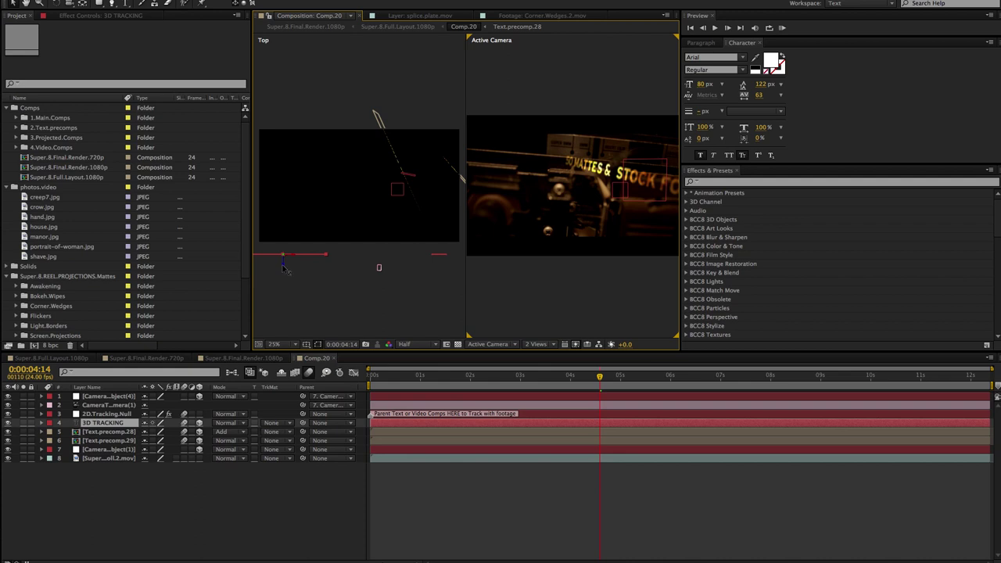
Step: Move the 3D TRACKING layer deeper into the scene and across in front of the tracked camera
drag(283, 267, 289, 209)
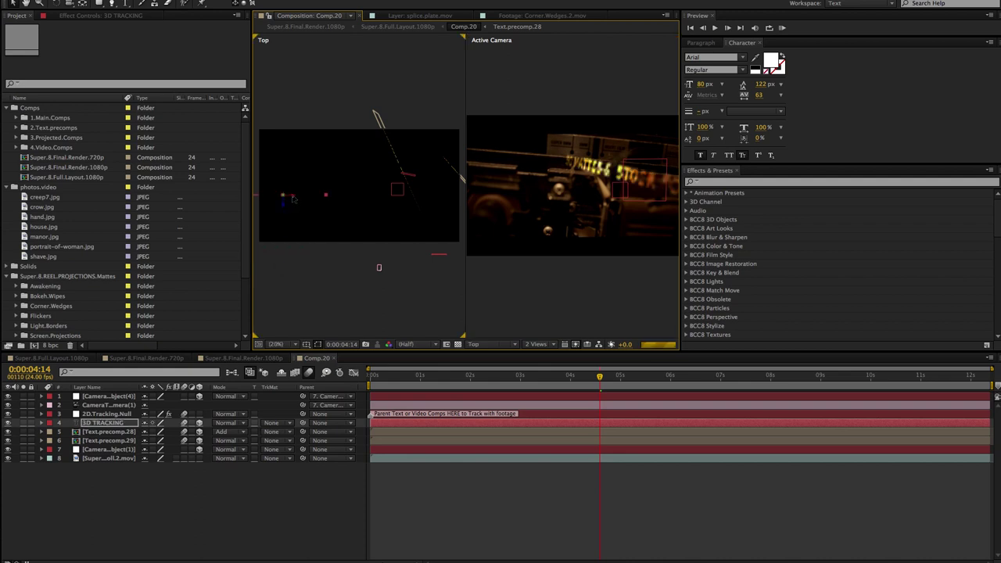
drag(293, 197, 401, 197)
drag(607, 58, 611, 87)
Step: Rotate the 3D TRACKING text about its vertical axis to roughly match the existing text's angle and move it farther from the camera
key(w)
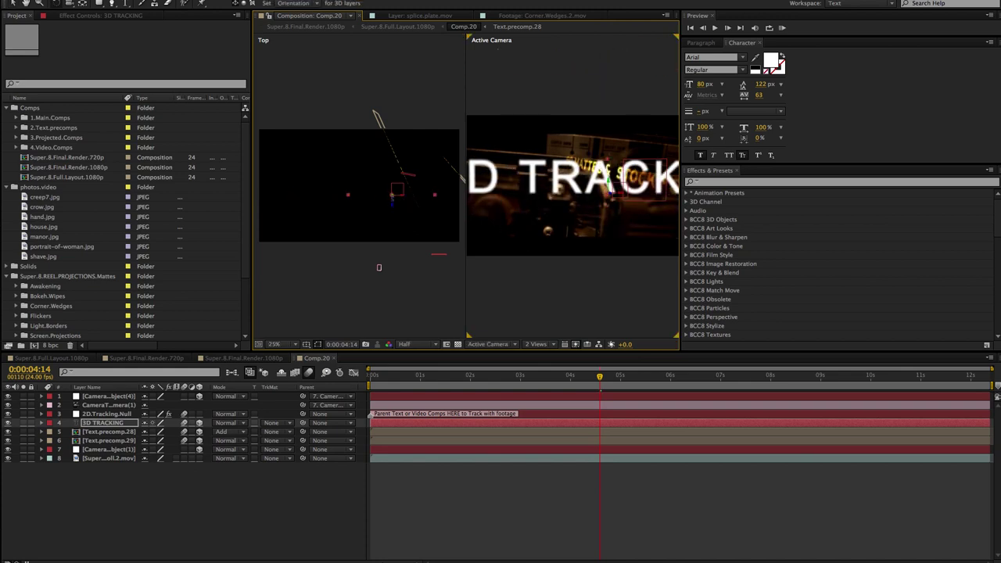
click(391, 196)
mouse_move(394, 199)
mouse_down()
mouse_move(415, 197)
mouse_move(363, 198)
mouse_move(399, 207)
mouse_up()
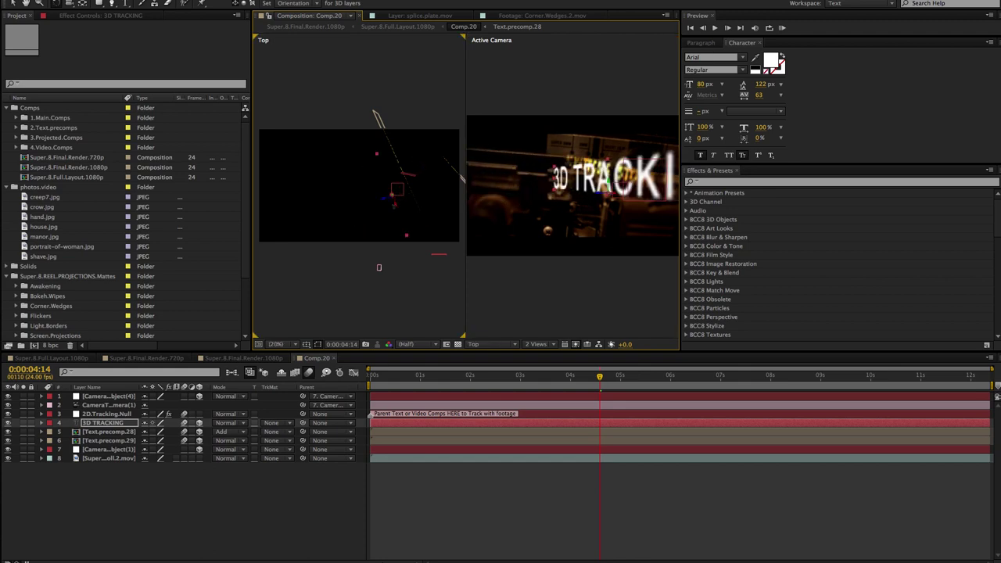
key(v)
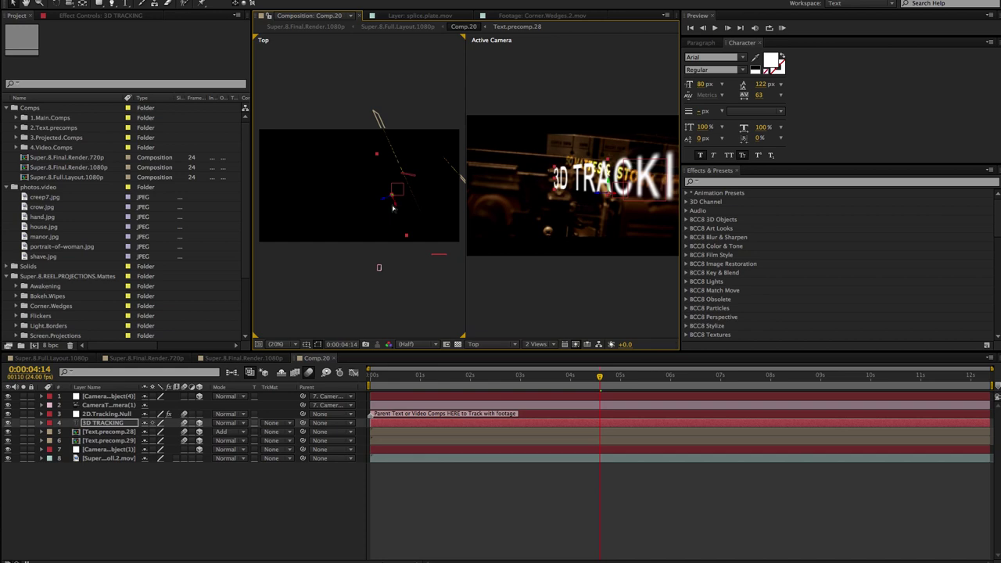
drag(396, 207, 378, 181)
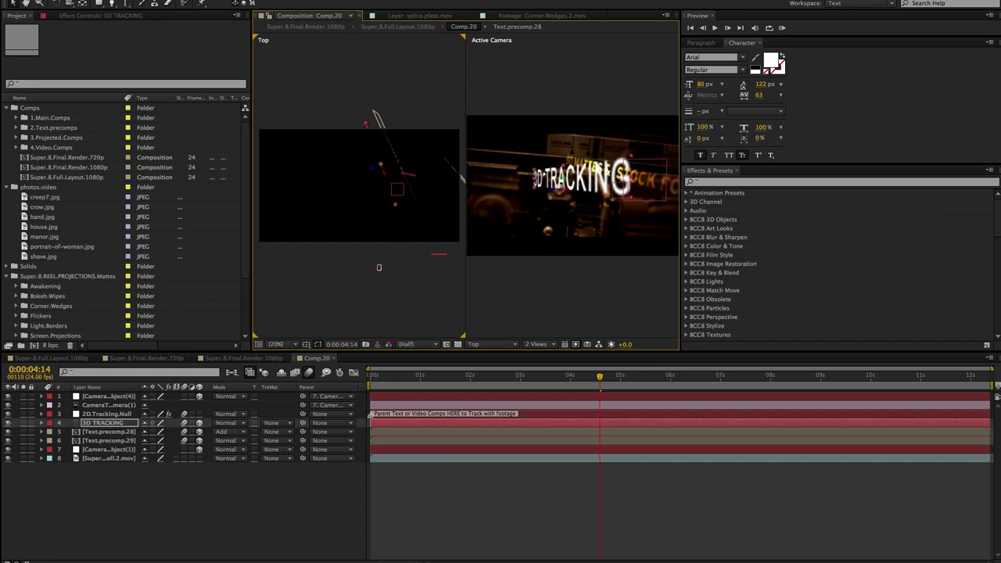
Step: Rotate the 3D TRACKING text in the Active Camera view so that its baseline slopes down towards the right
key(w)
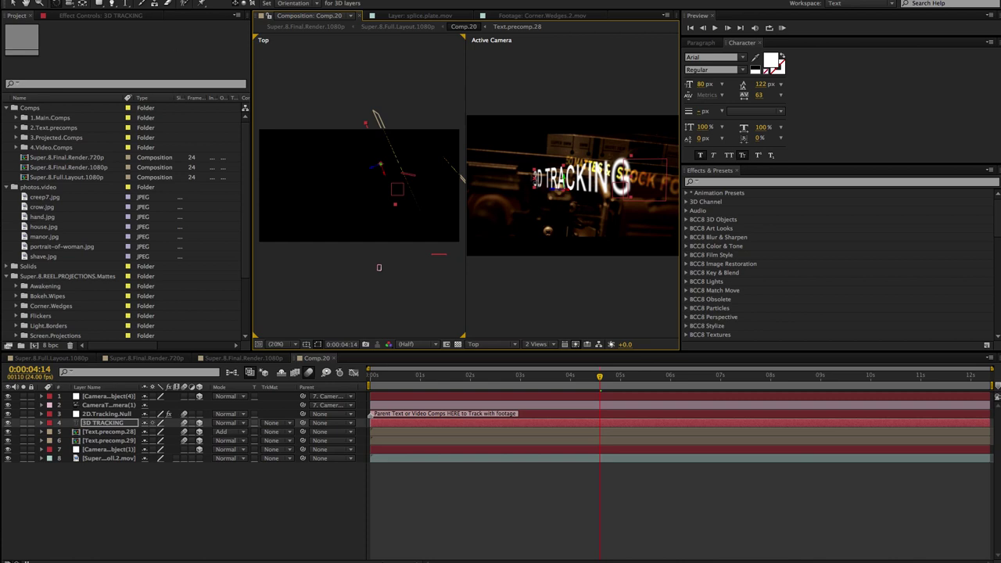
click(581, 190)
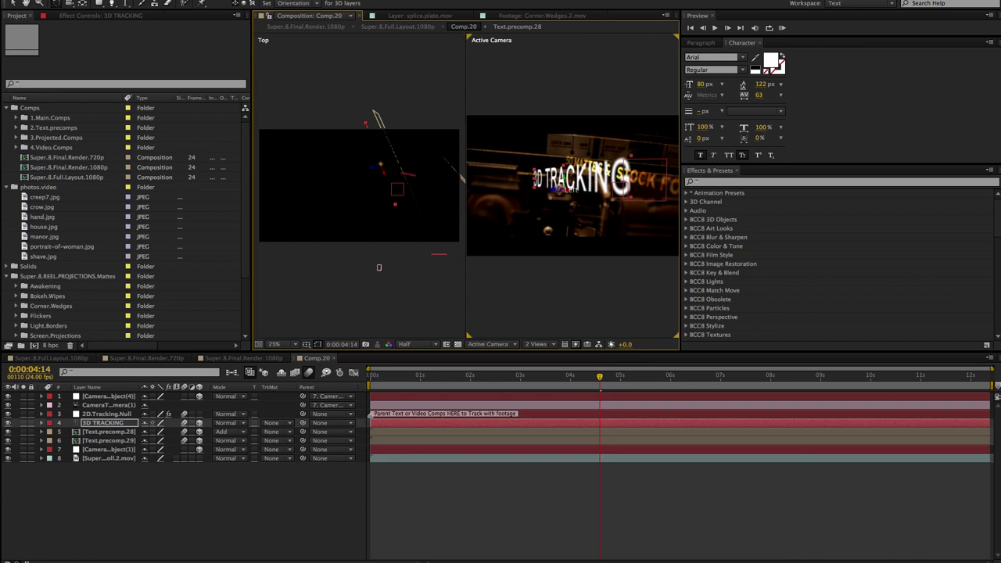
drag(557, 189, 560, 189)
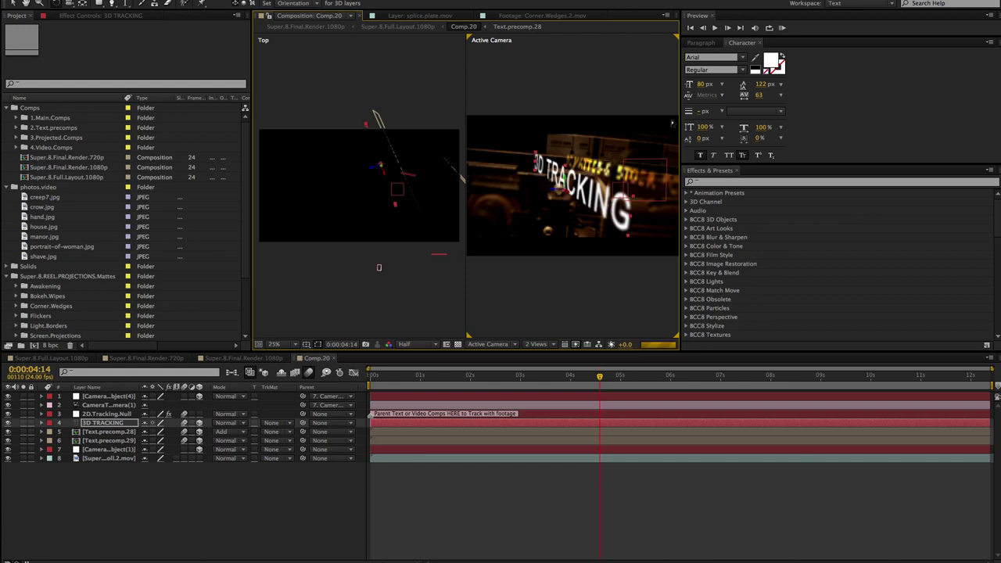
Step: Set the 3D TRACKING text's font size to 65 px and deselect the layer
click(702, 84)
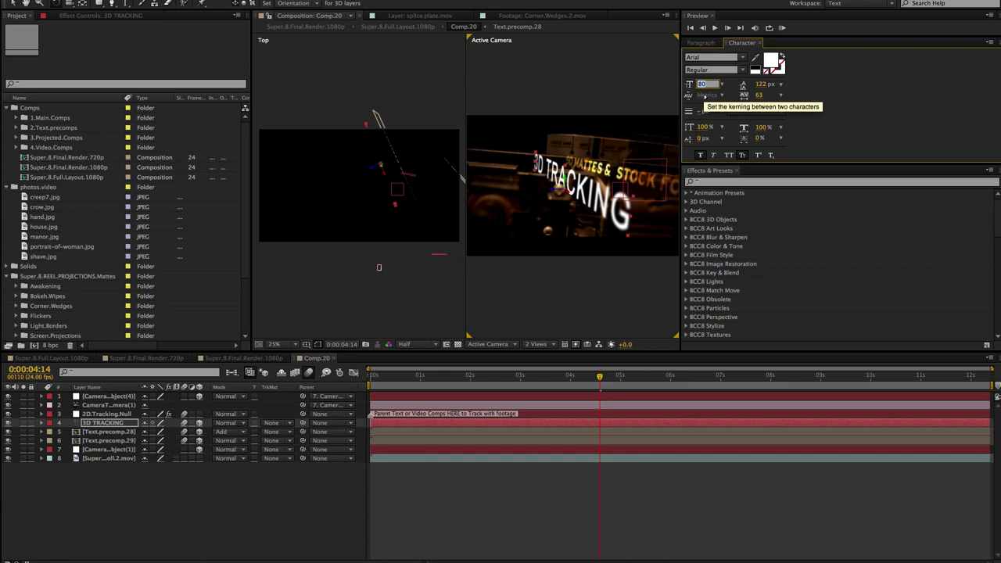
text(65)
key(Return)
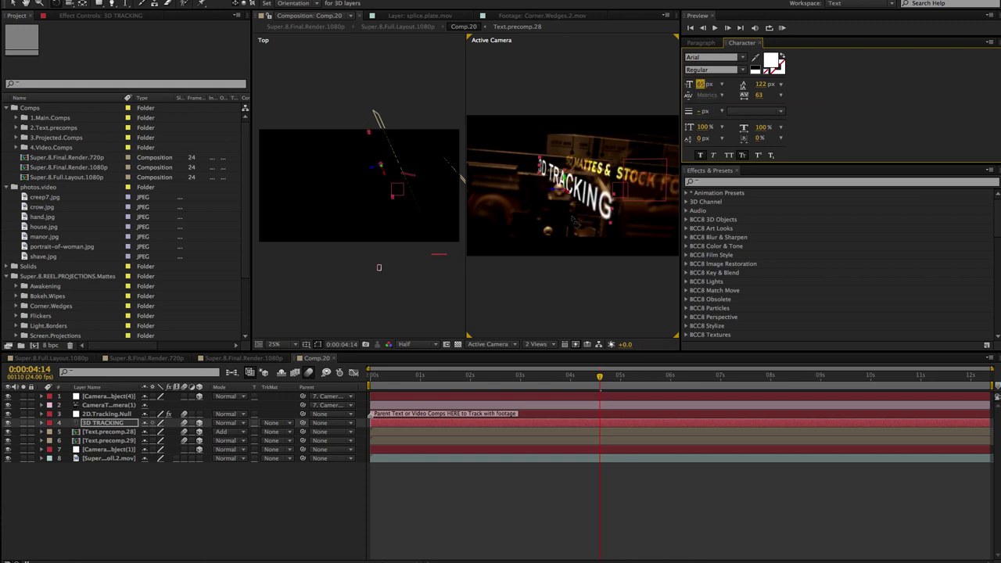
key(v)
click(520, 324)
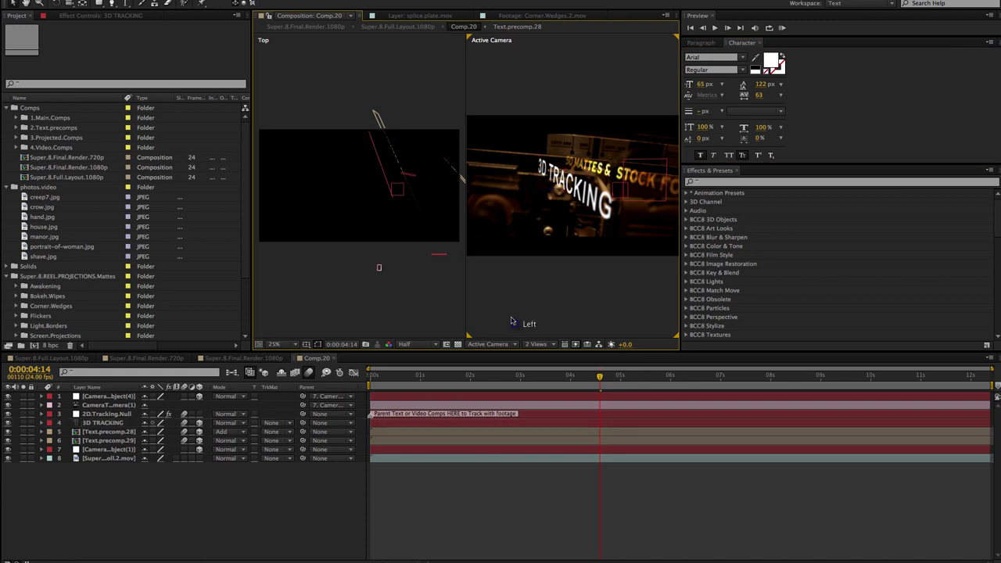
Step: Return to a single Active Camera view and enlarge Comp.20 to fit the viewer
click(487, 345)
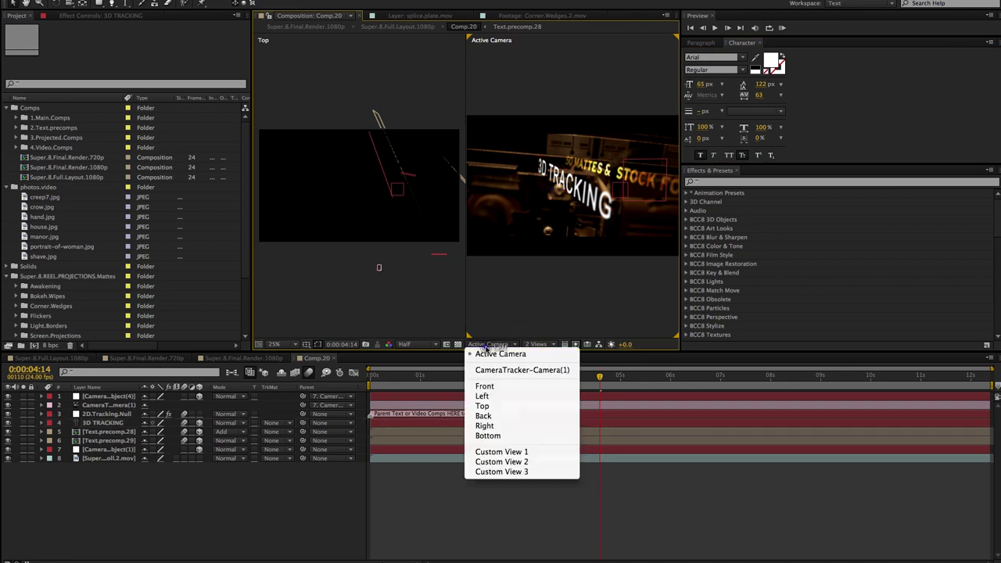
click(517, 316)
click(538, 345)
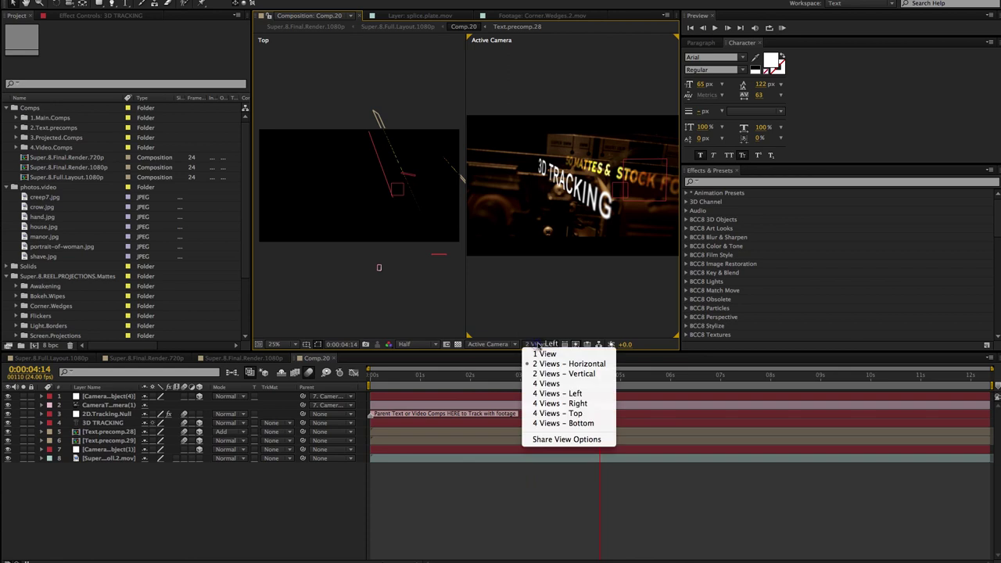
click(548, 352)
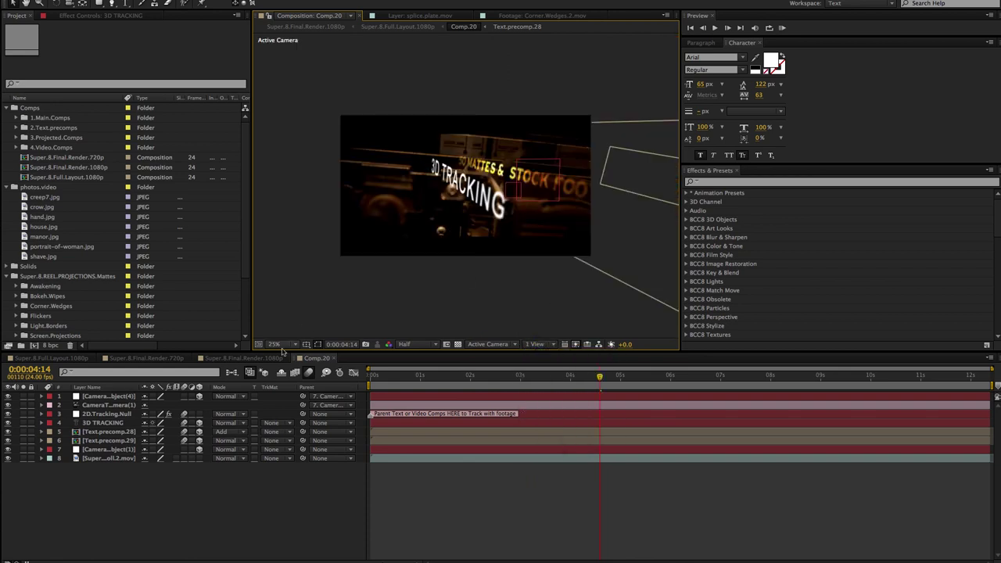
click(282, 349)
click(302, 359)
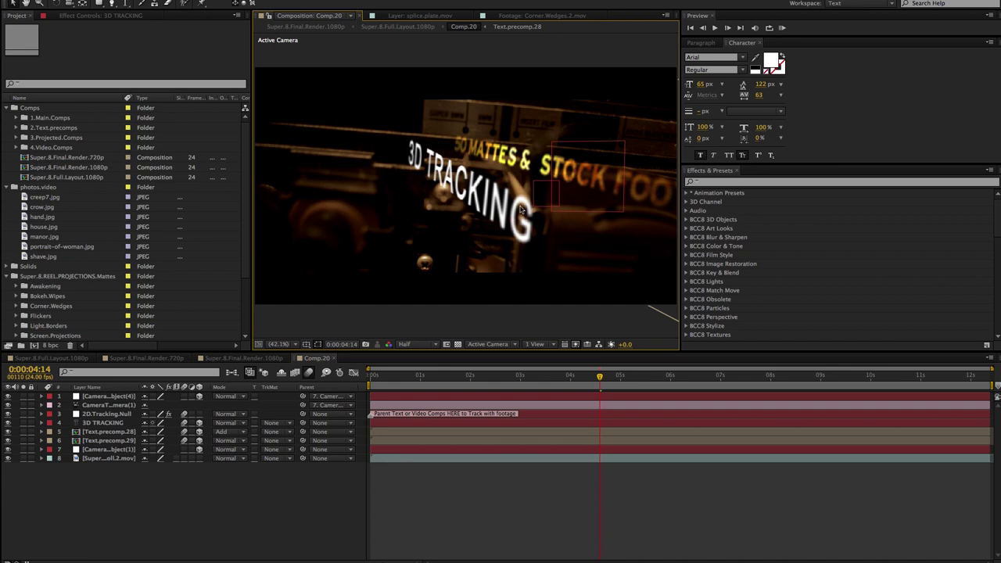
Step: Set the Blur Level of the tracked camera layer in Comp.20 to 145%
click(96, 409)
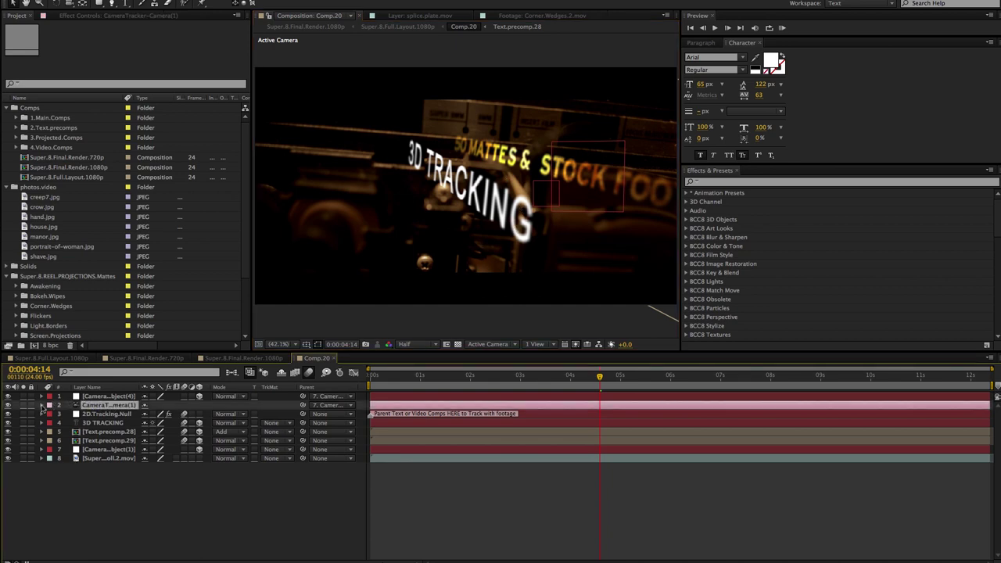
click(42, 405)
scroll(61, 435, down, 1)
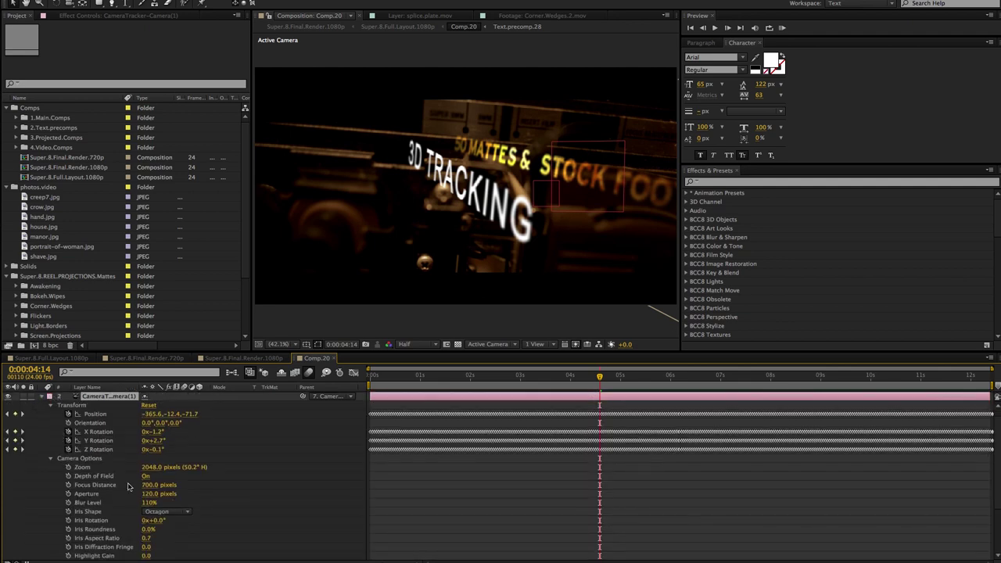
click(52, 407)
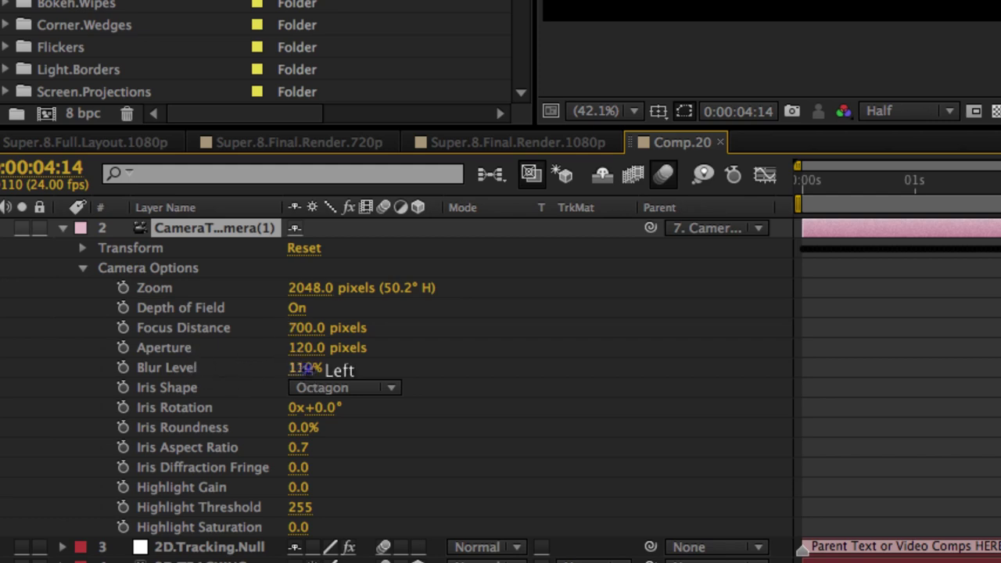
click(310, 370)
text(145)
key(Return)
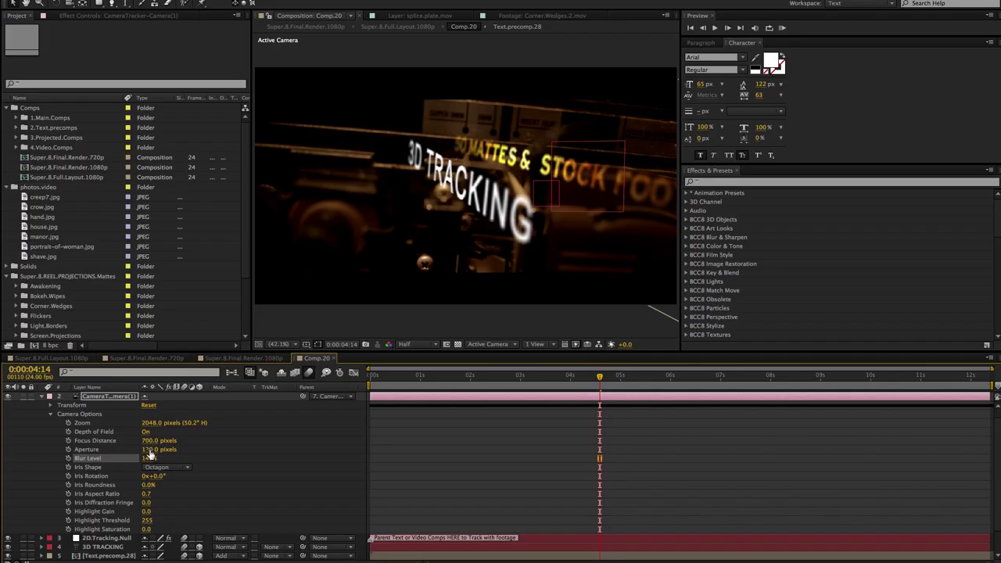
Step: Set the camera's Aperture to 155 pixels, collapse its properties and select the 3D TRACKING layer
click(147, 450)
click(345, 451)
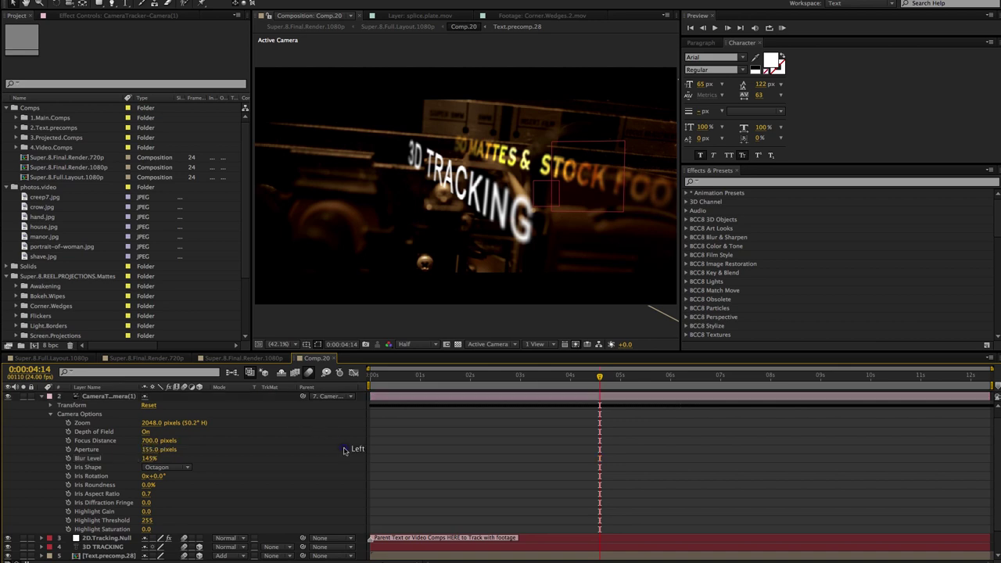
click(41, 397)
click(98, 423)
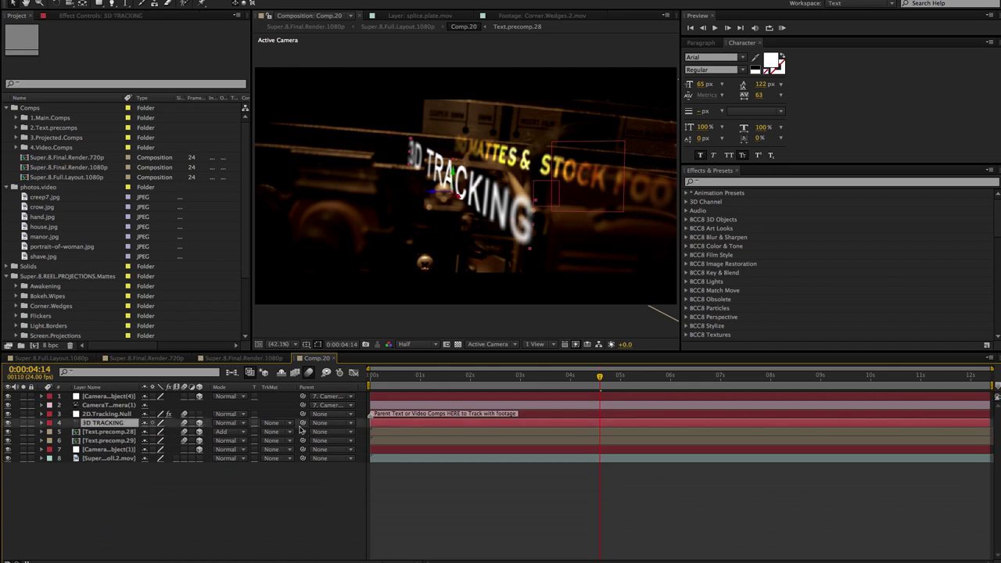
key(space)
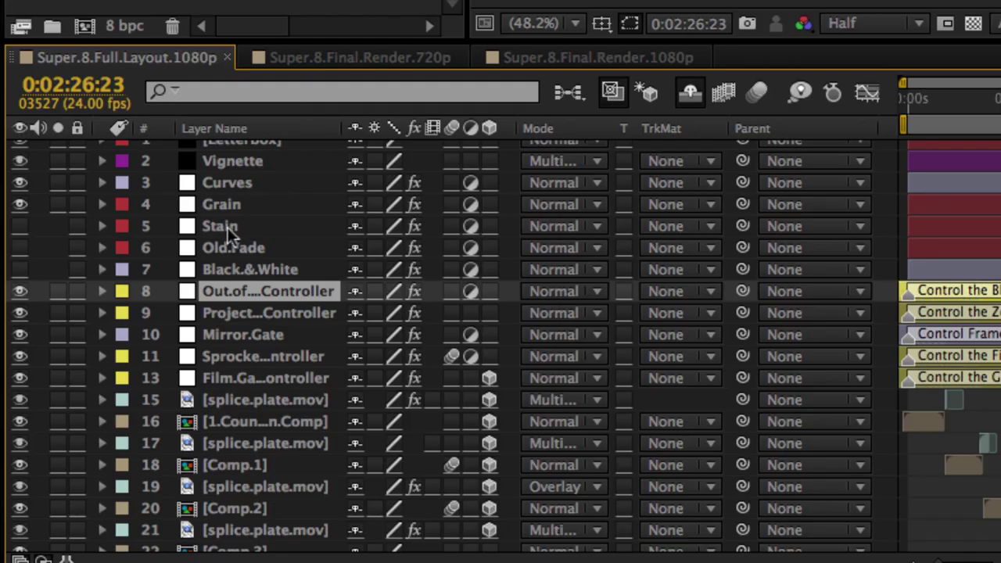
Step: Go through the Stain, Old.Fade and Black.&.White layers of Super.8.Full.Layout.1080p and show the Out.of.Focus.Controller's effect settings
click(92, 428)
click(91, 436)
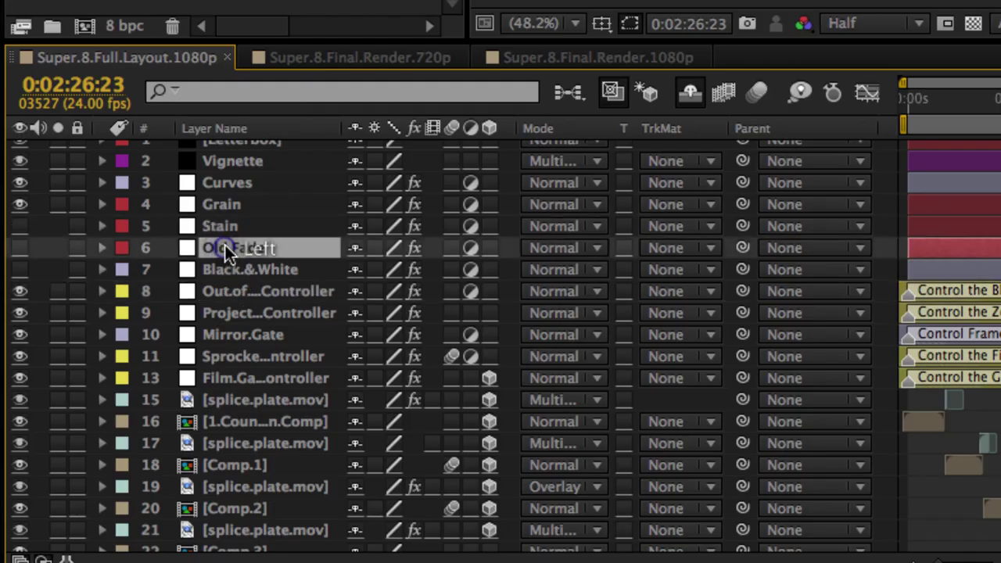
click(248, 265)
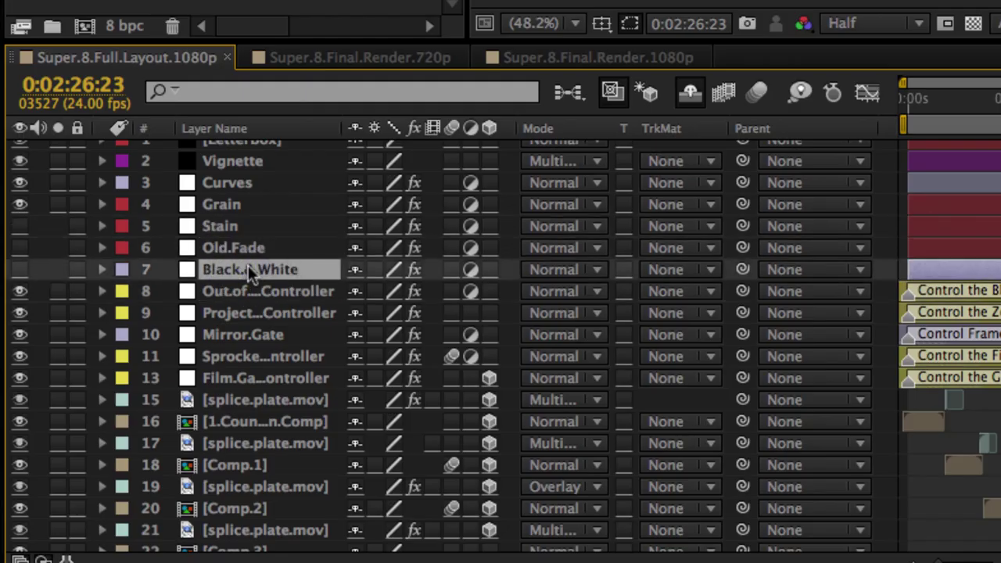
click(241, 286)
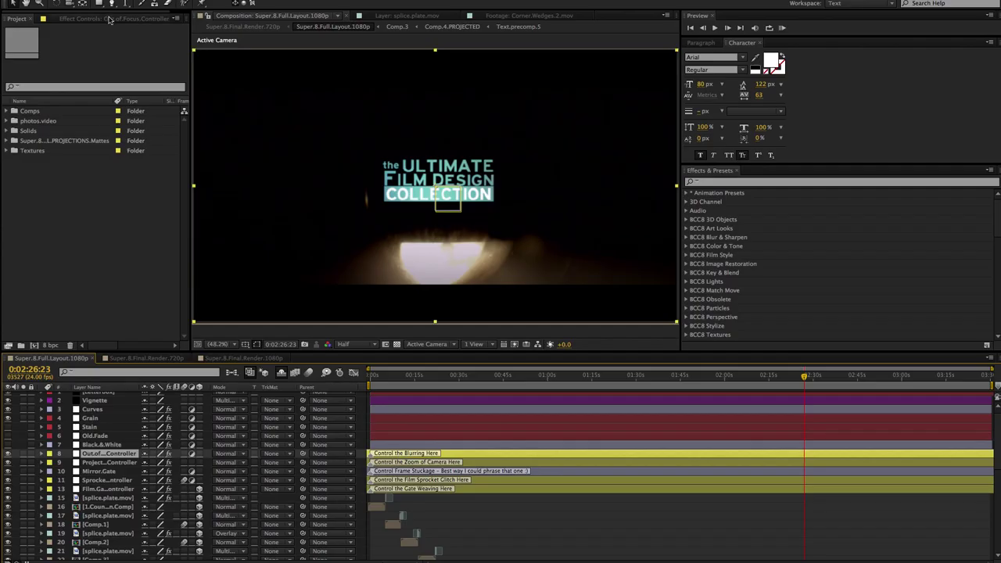
click(109, 19)
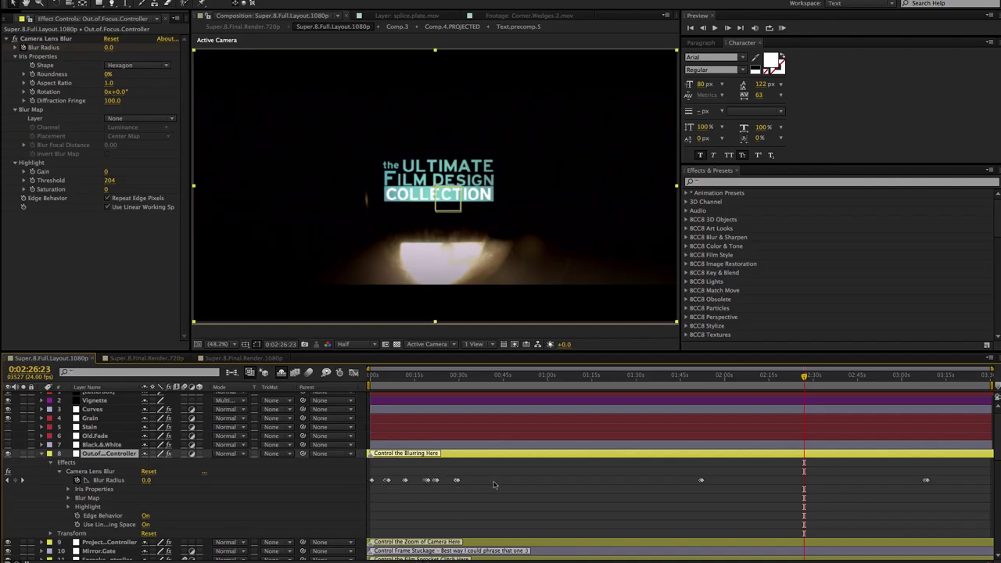
Step: Add Blur Radius keyframes to the Out.of.Focus.Controller slightly before and slightly after 0:02:26:23
click(15, 480)
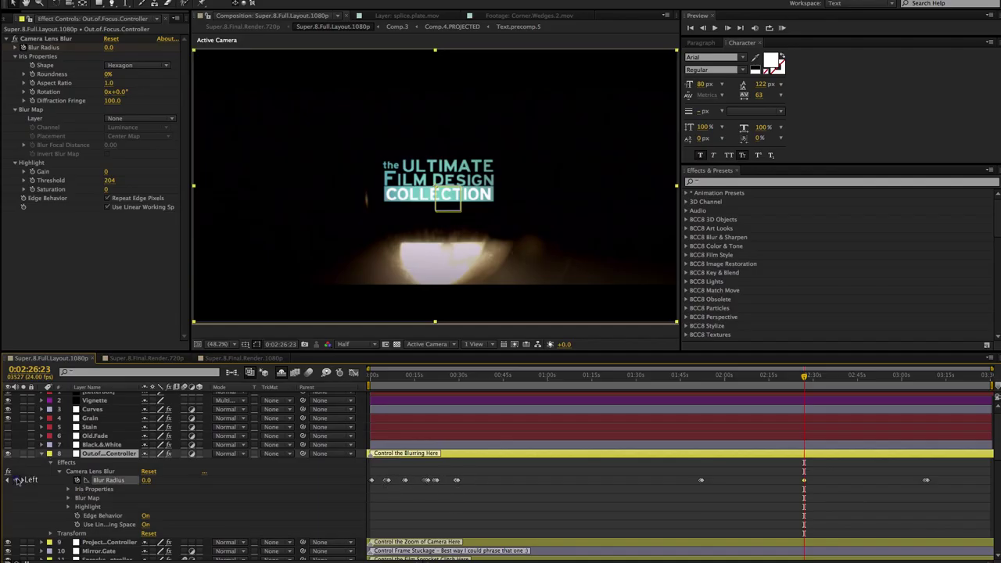
click(804, 482)
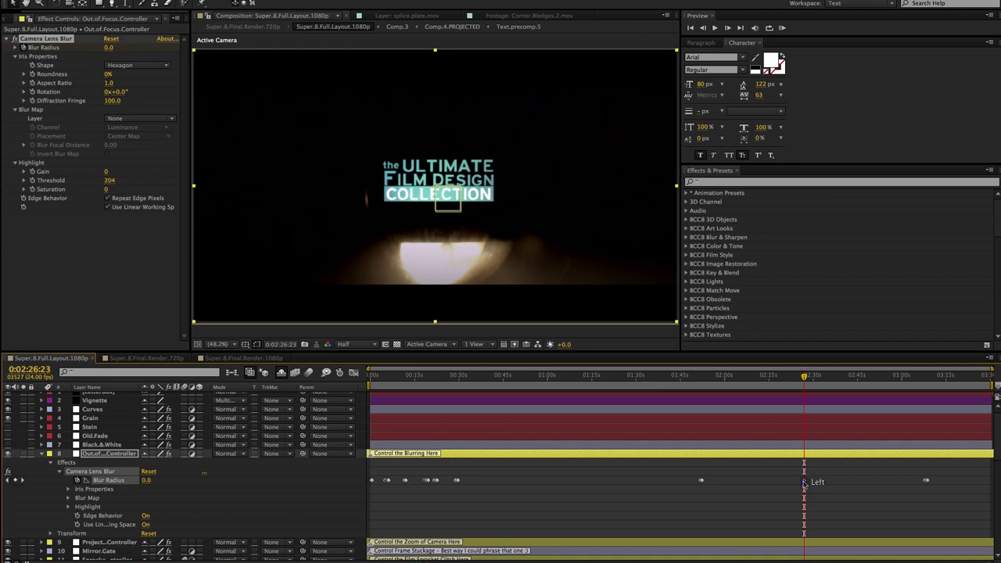
drag(803, 481, 799, 482)
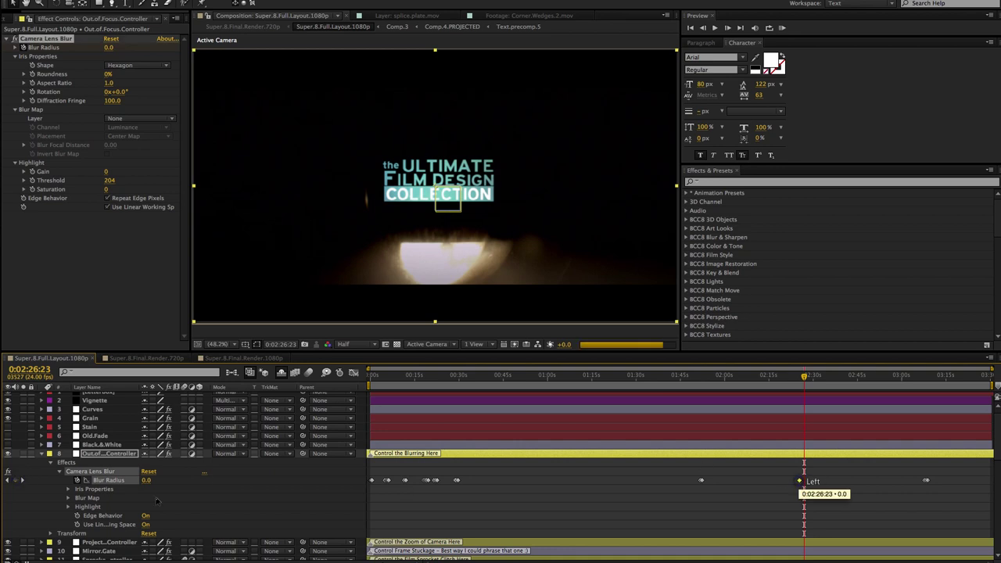
click(16, 480)
click(804, 482)
click(806, 480)
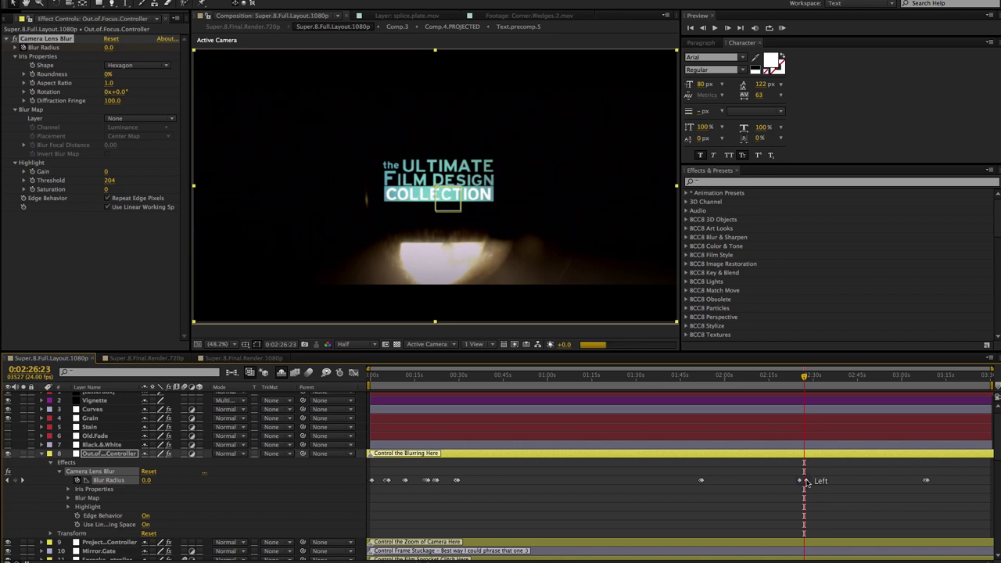
Step: Set the Out.of.Focus.Controller's Blur Radius to 33 at 0:02:26:23 and move the current time back to 0:02:25:12
click(150, 480)
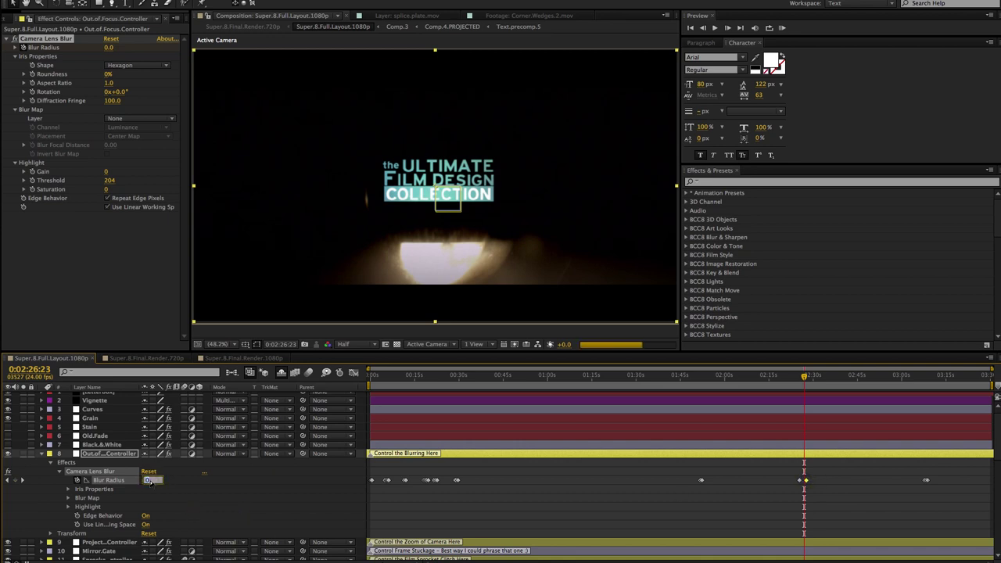
text(33)
key(Return)
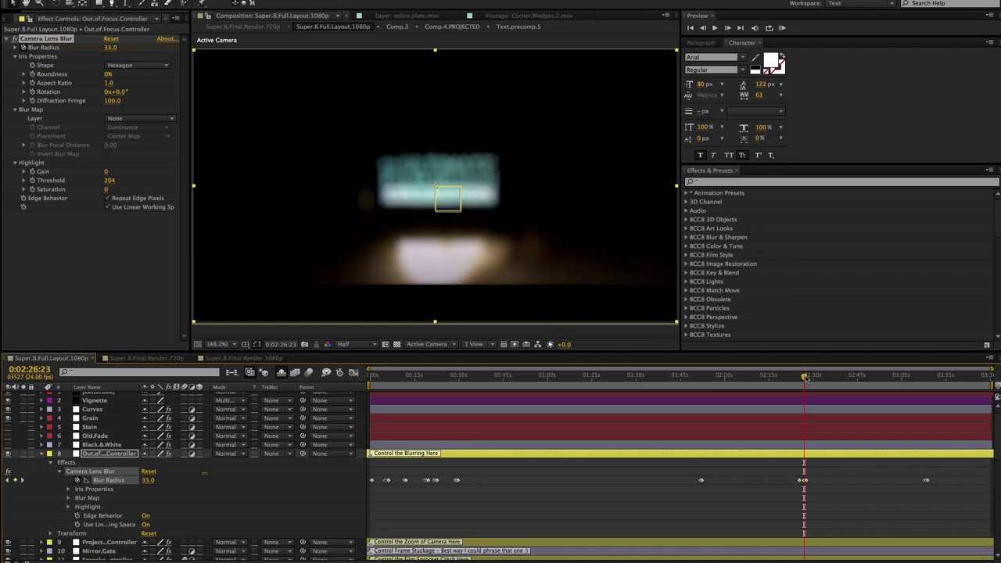
click(796, 376)
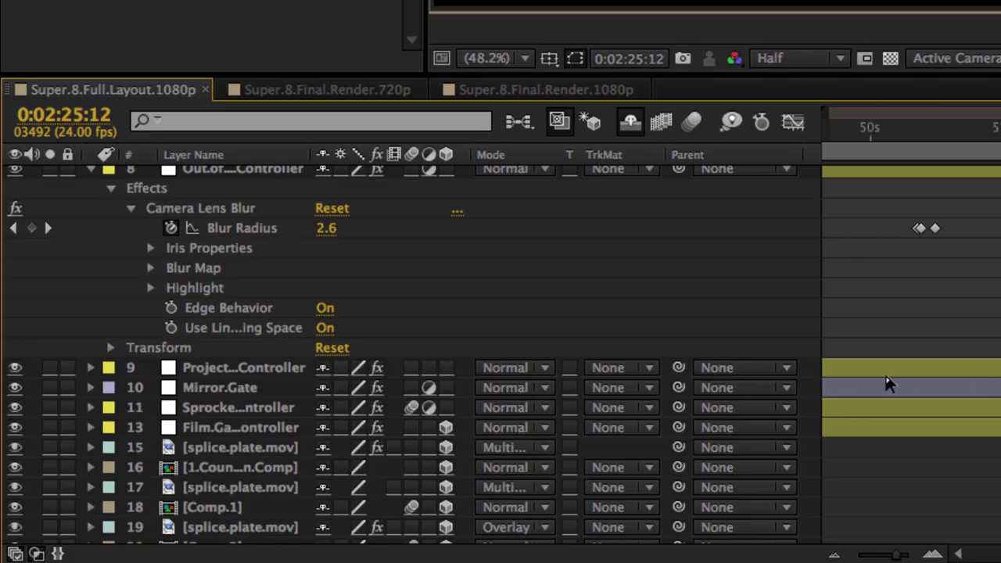
Step: Keyframe the Projector.Zoom.Controller's Slider before and after 0:02:25:12 and raise its value at that time to about 2972
click(219, 373)
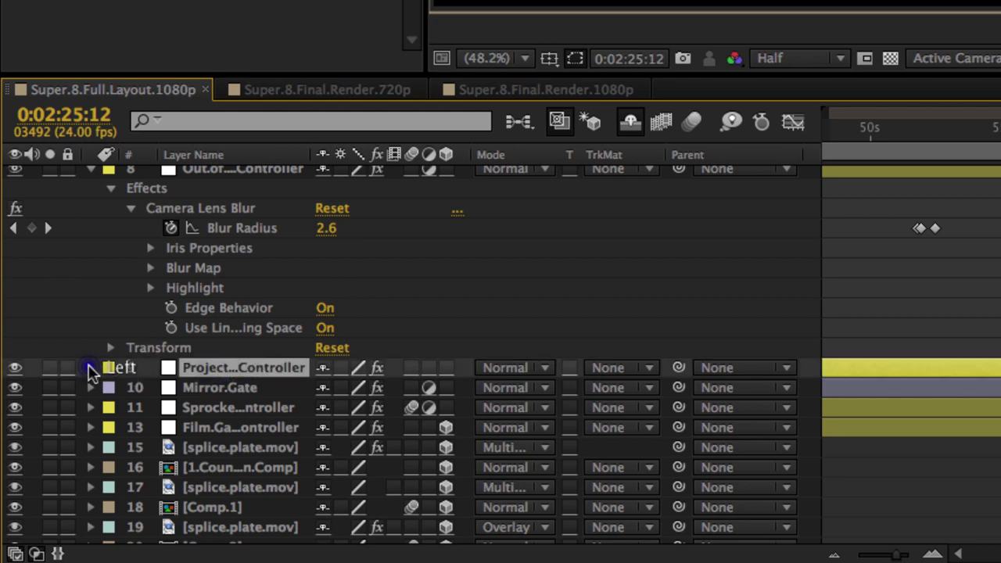
click(90, 368)
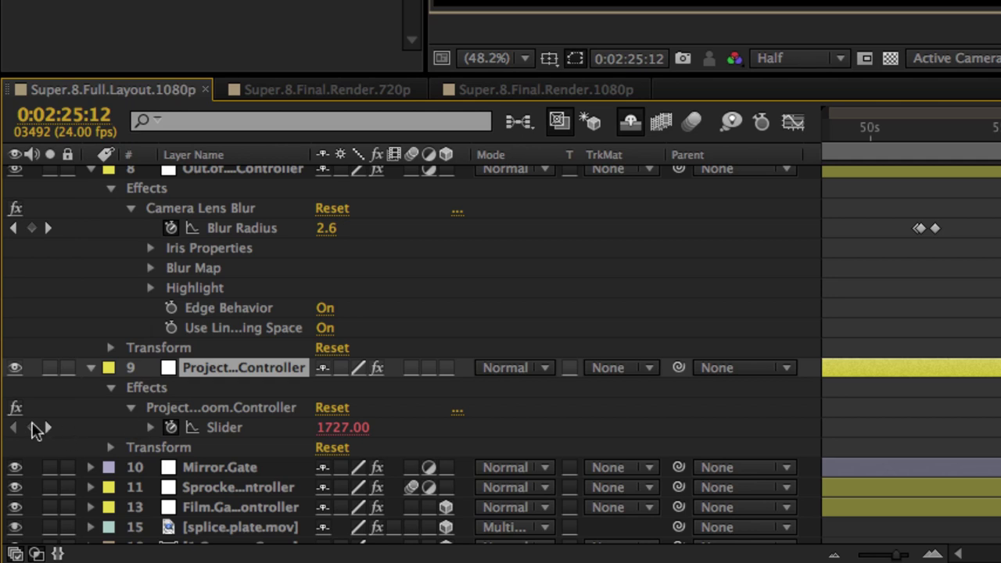
click(33, 428)
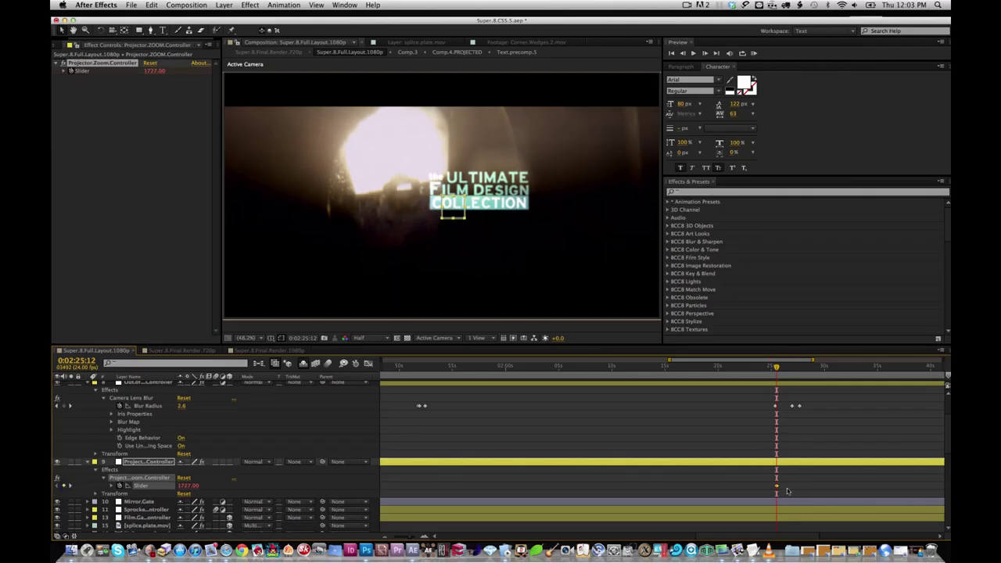
drag(777, 486, 783, 488)
click(64, 486)
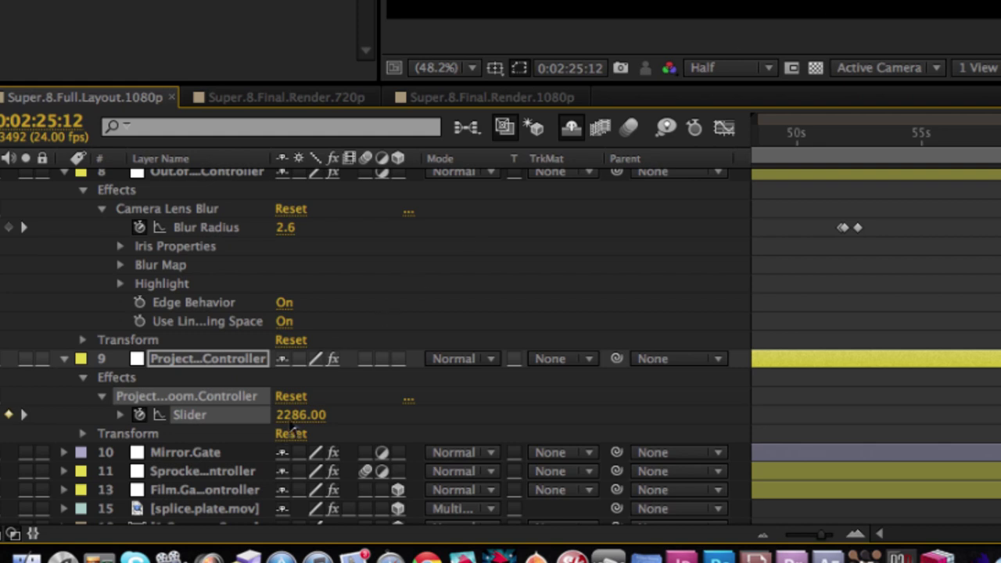
drag(292, 417, 1000, 129)
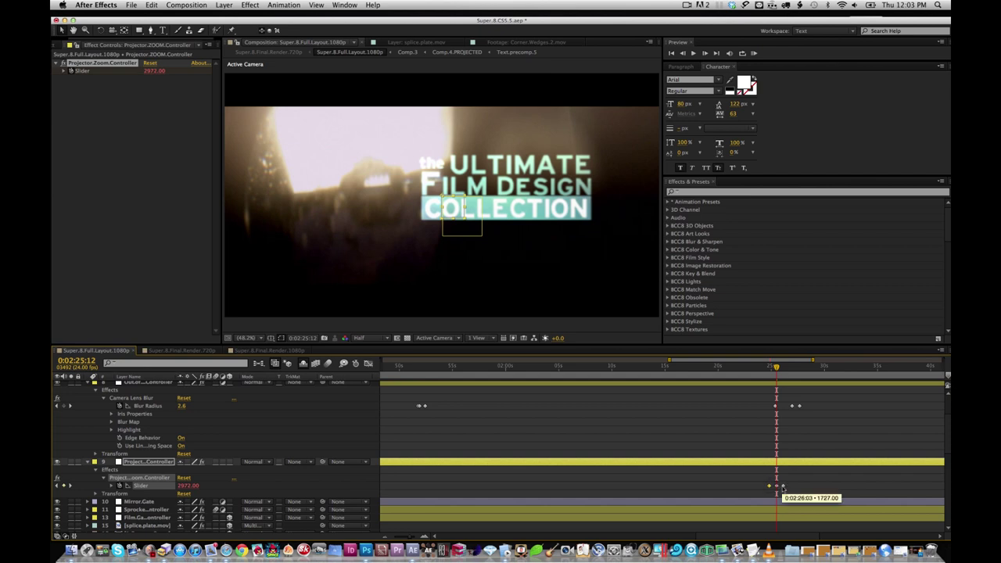
Step: Delete the zoom Slider keyframes around 0:02:25:12 and the three nearby Blur Radius keyframes
drag(763, 479, 786, 494)
key(Delete)
drag(757, 402, 809, 414)
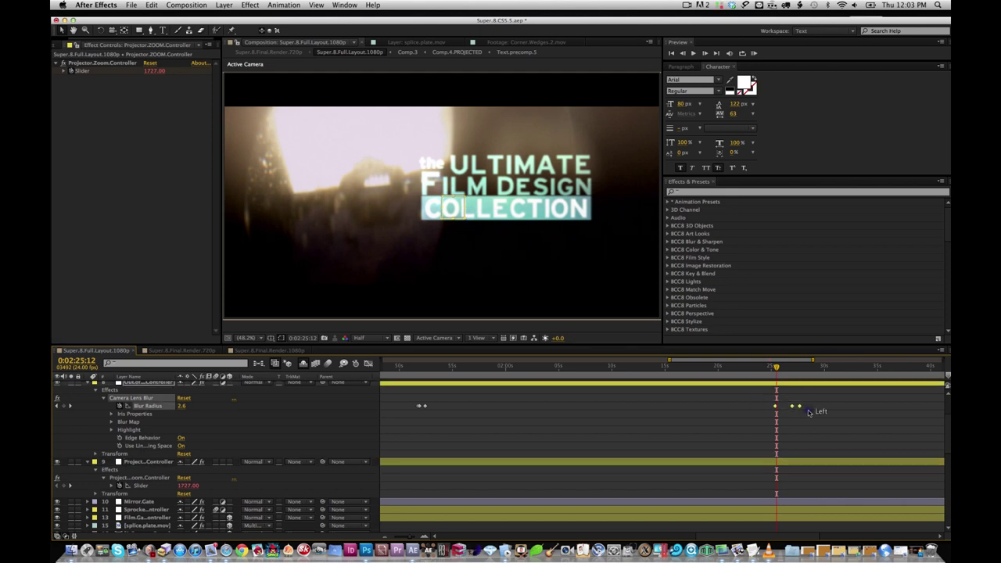
key(Delete)
Step: Expand Mirror.Gate's Offset effect and keyframe Shift Center To around 0:02:25:12, shifting the centre horizontally to 1702.0, 540.0
drag(948, 456, 948, 459)
scroll(947, 458, down, 1)
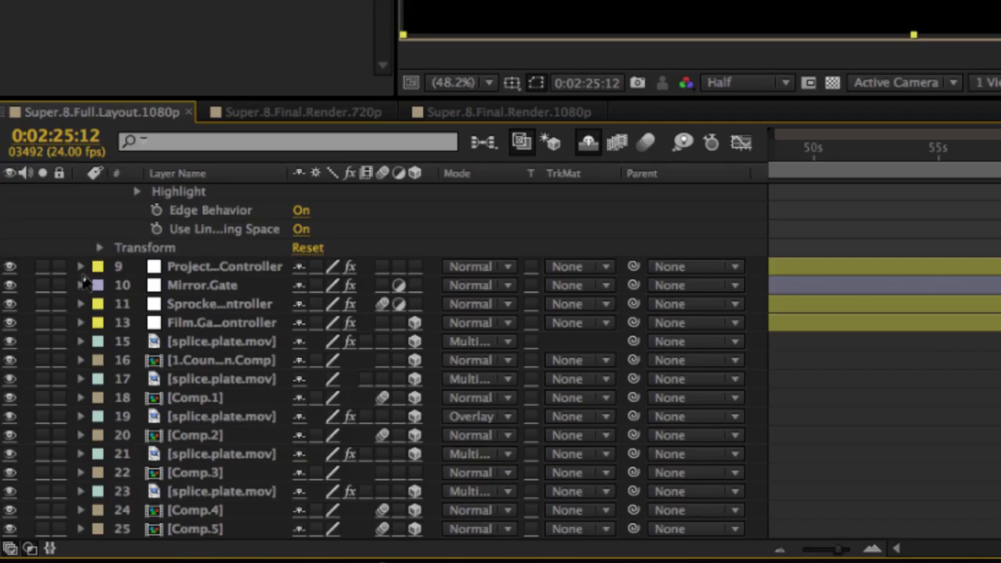
click(132, 427)
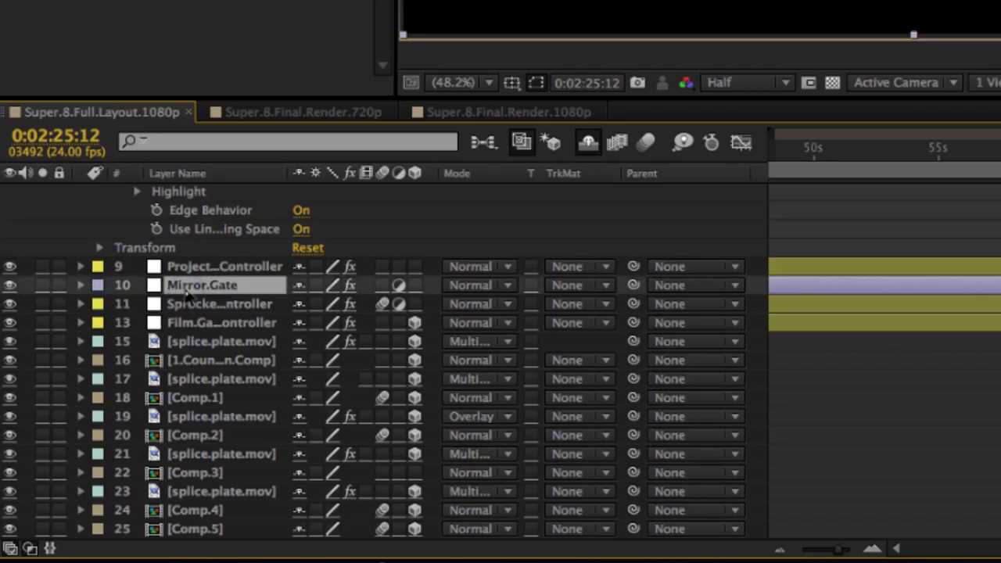
click(82, 286)
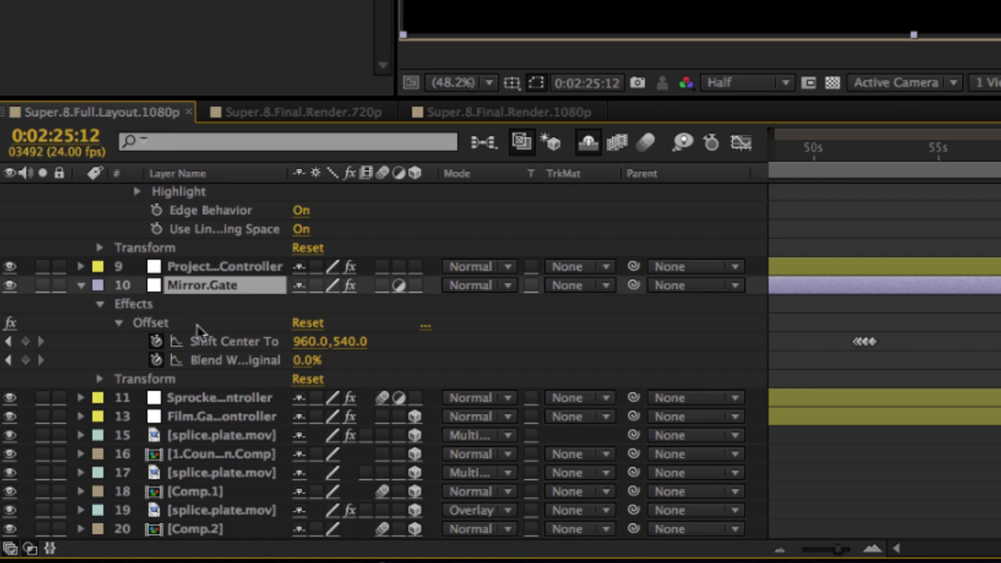
click(25, 341)
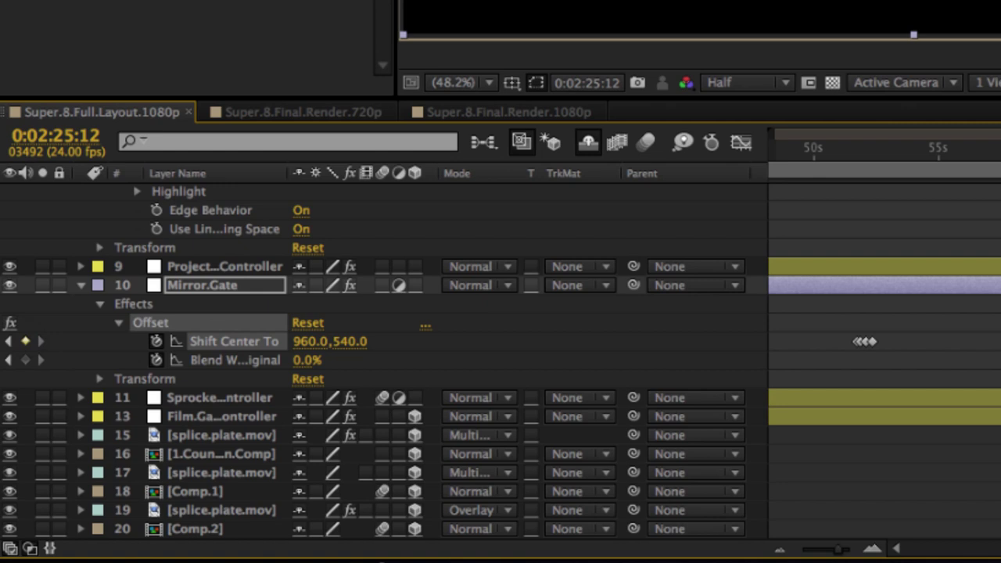
drag(314, 343, 441, 333)
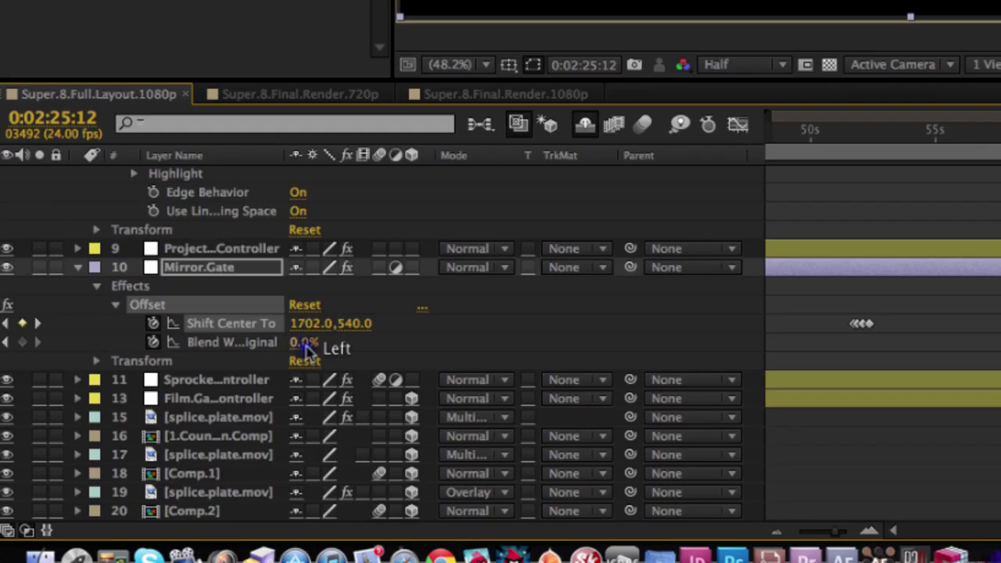
Step: Set Blend With Original in Mirror.Gate's Offset effect to 40% at 0:02:25:12
click(184, 457)
text(40)
click(695, 317)
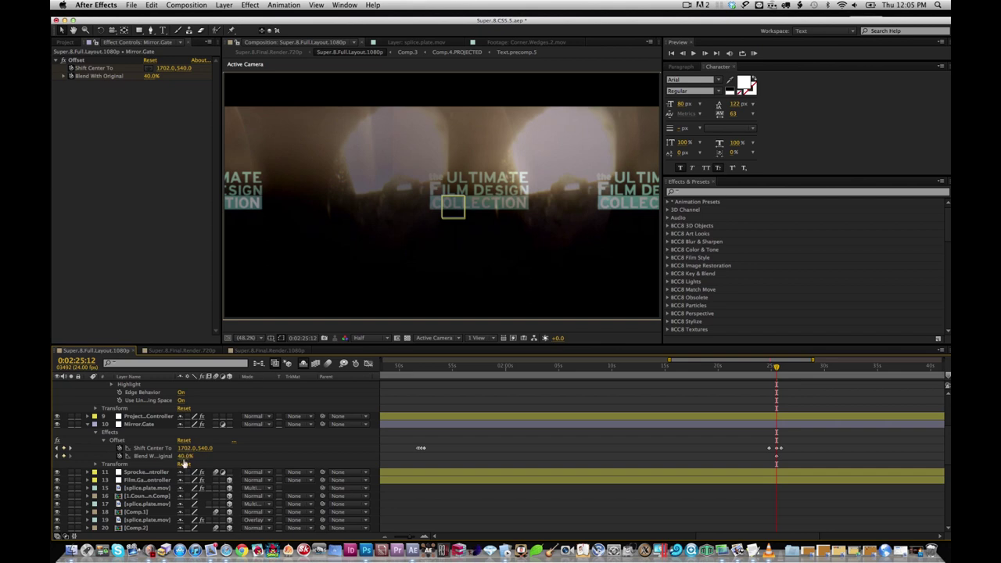
Step: Undo the blend change, delete the Mirror.Gate Offset keyframes around 0:02:25:12 and collapse the layer
key(super+z)
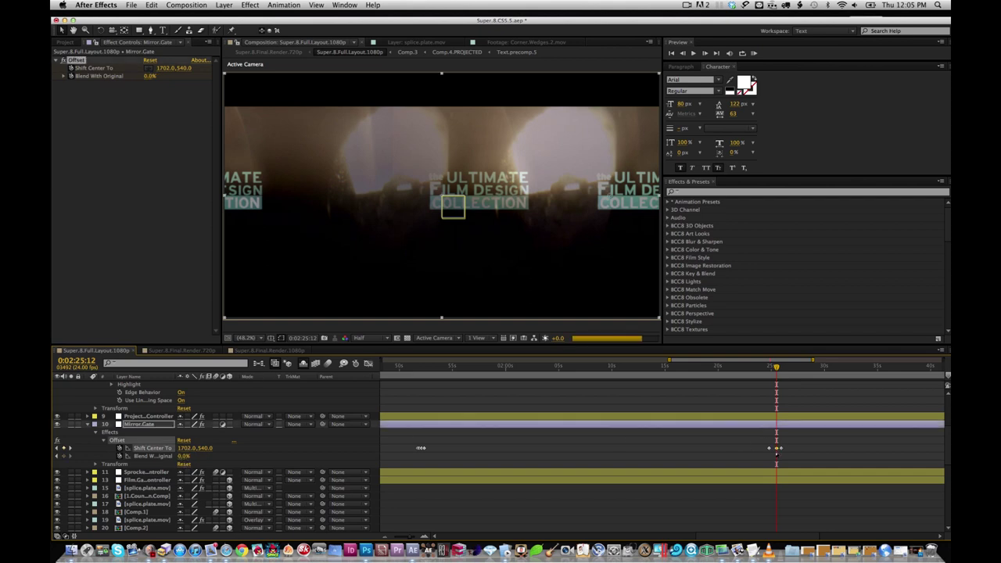
key(Delete)
drag(763, 441, 795, 457)
key(Delete)
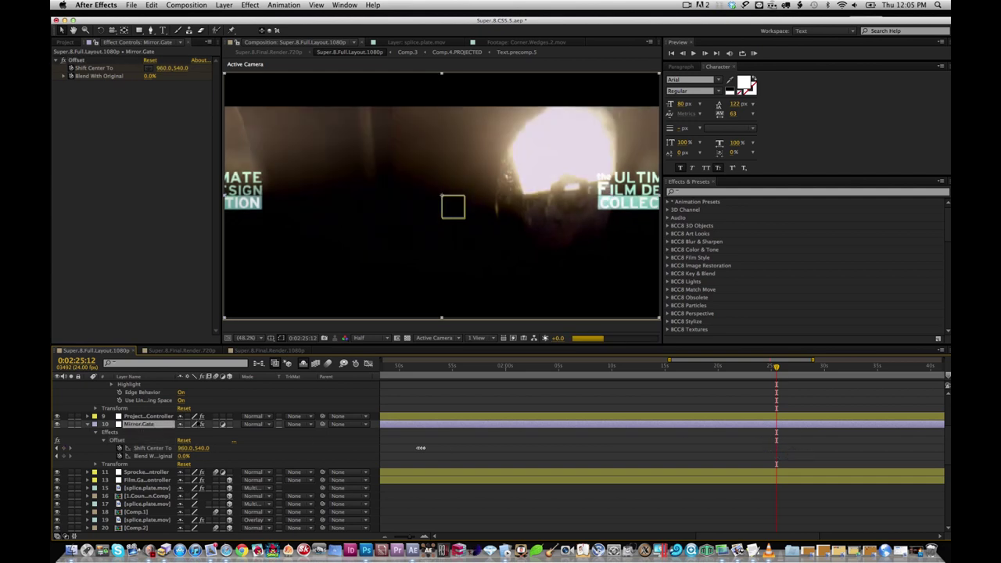
key(u)
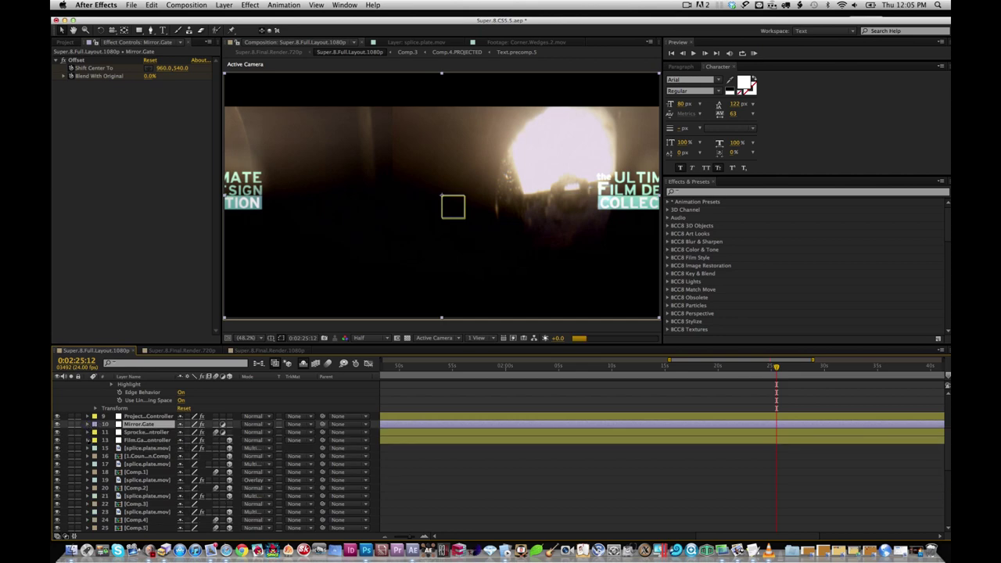
Step: Expand the Sprocket Controller layer and keyframe its Sprocket.Controller Slider at 0 shortly before and shortly after 0:02:25:12
click(149, 432)
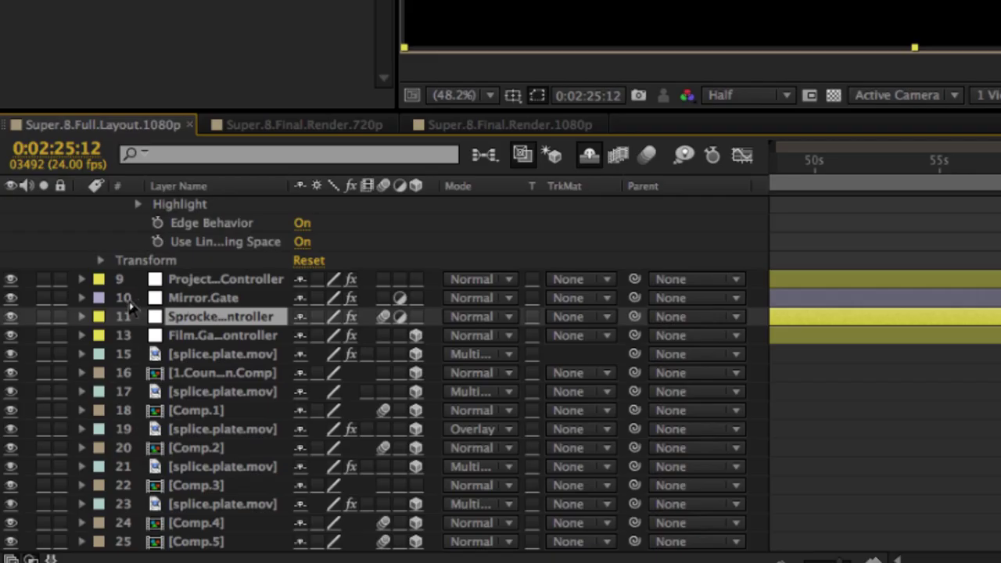
click(81, 317)
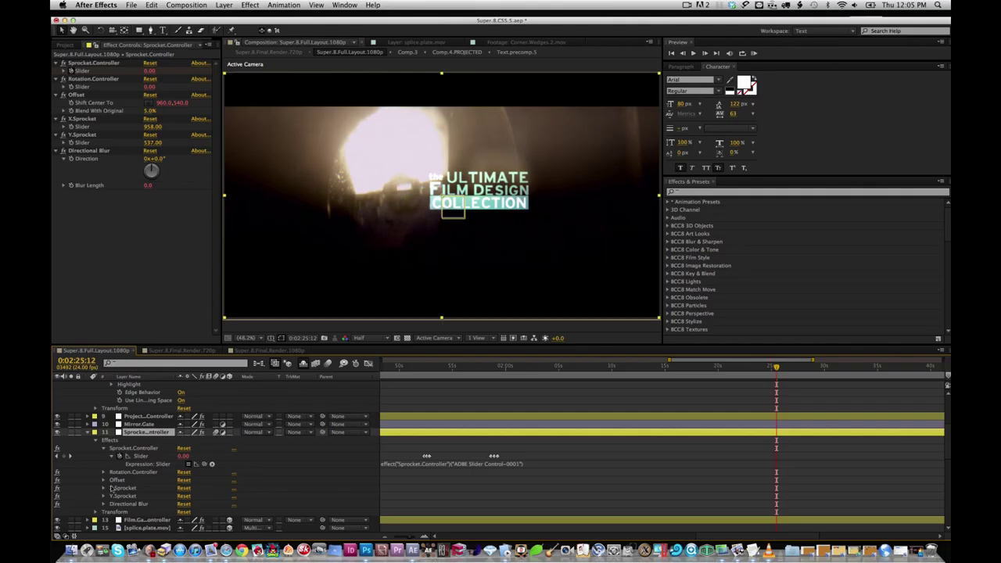
click(65, 457)
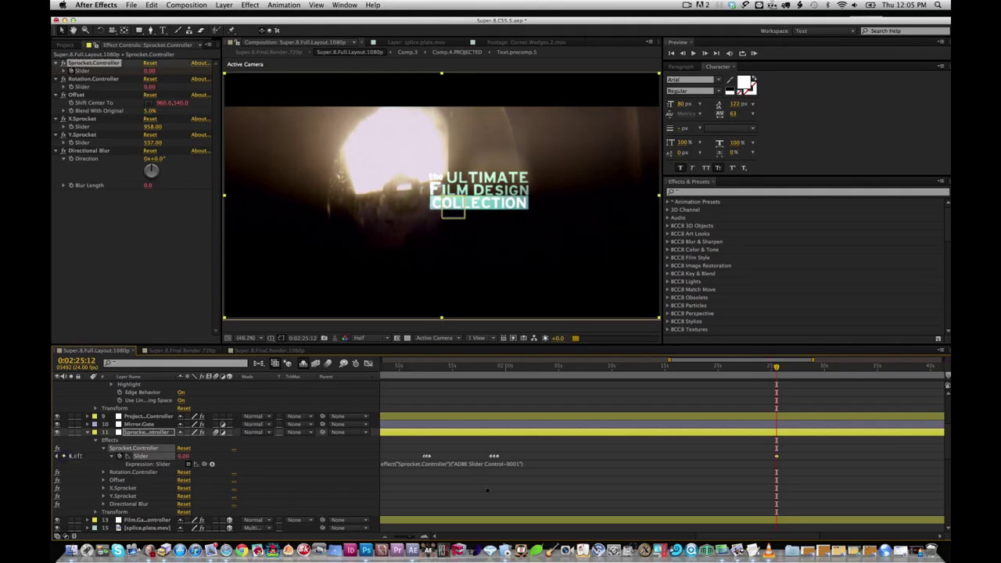
drag(777, 456, 769, 458)
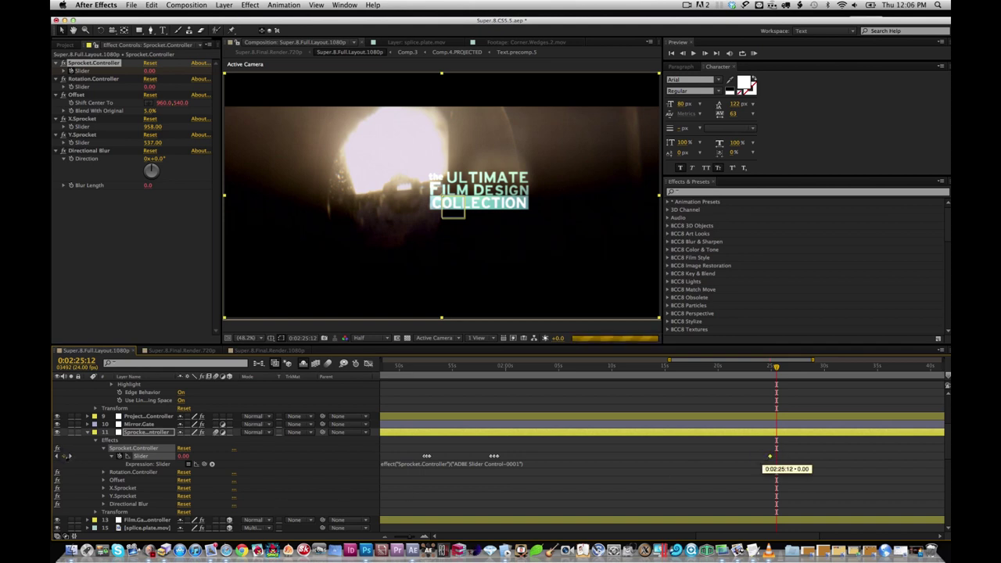
click(64, 457)
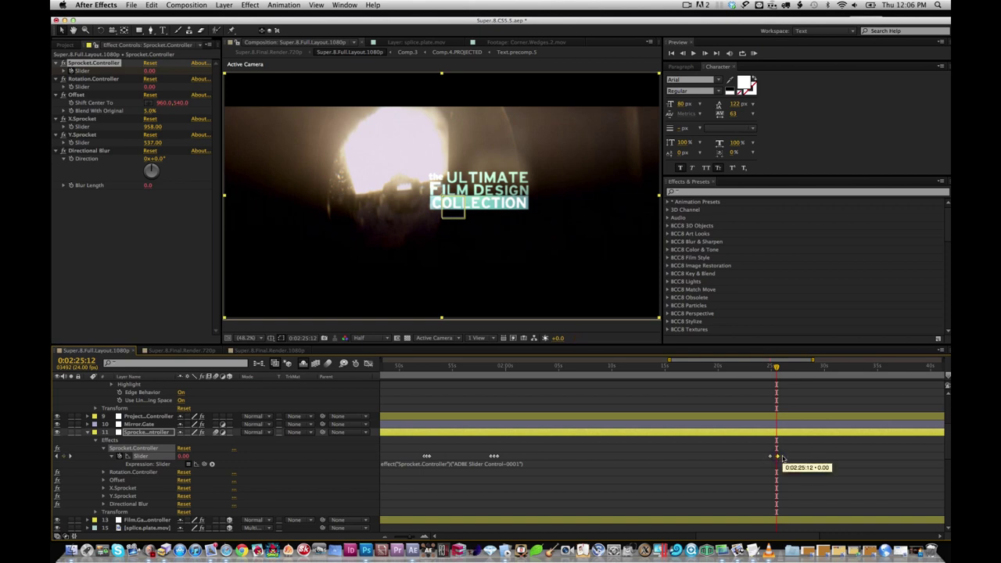
drag(777, 457, 783, 457)
Step: Set the Sprocket.Controller Slider to -2.00 at 0:02:25:12 and preview the sprocket slip from 0:02:25:03
drag(182, 456, 186, 456)
click(355, 478)
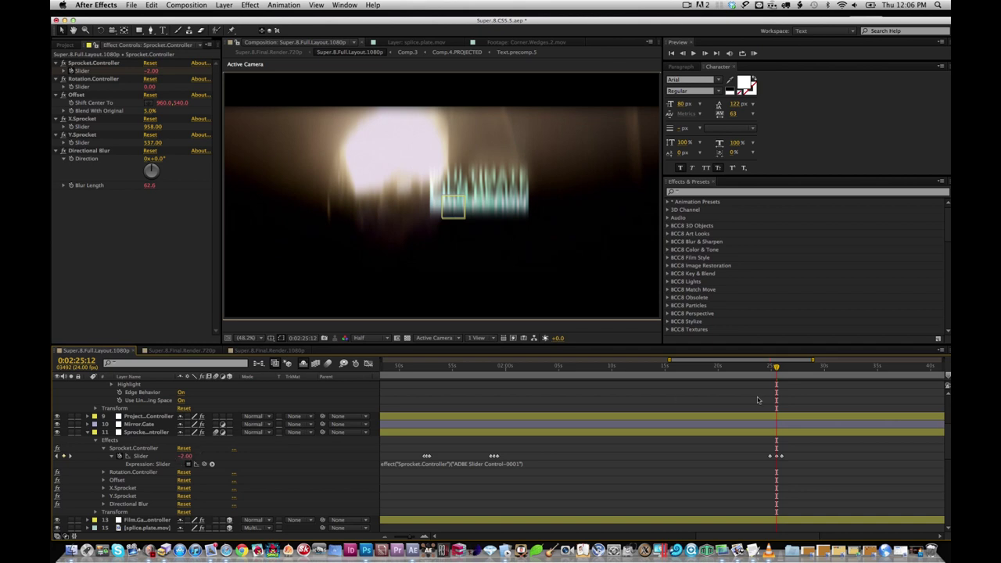
click(772, 370)
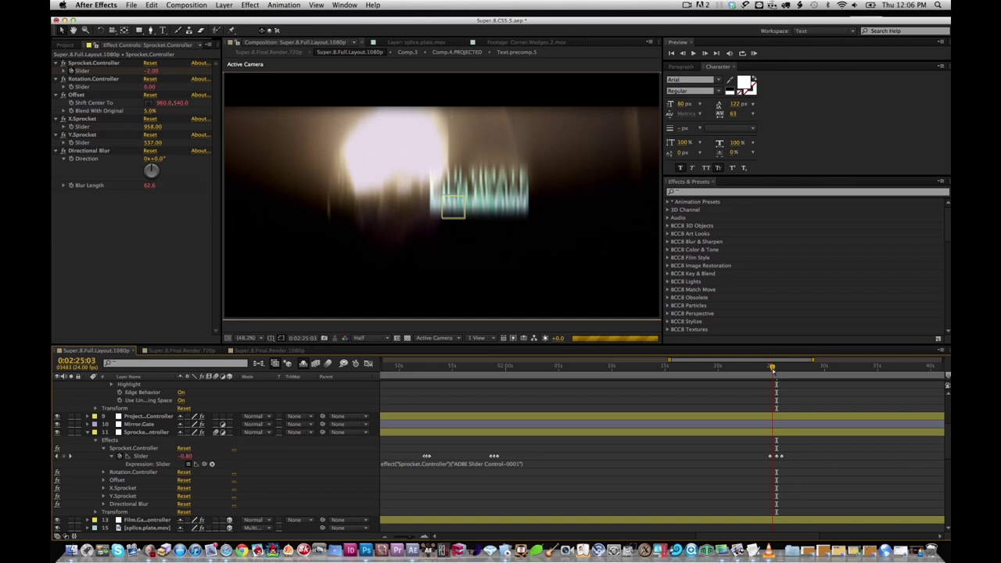
key(space)
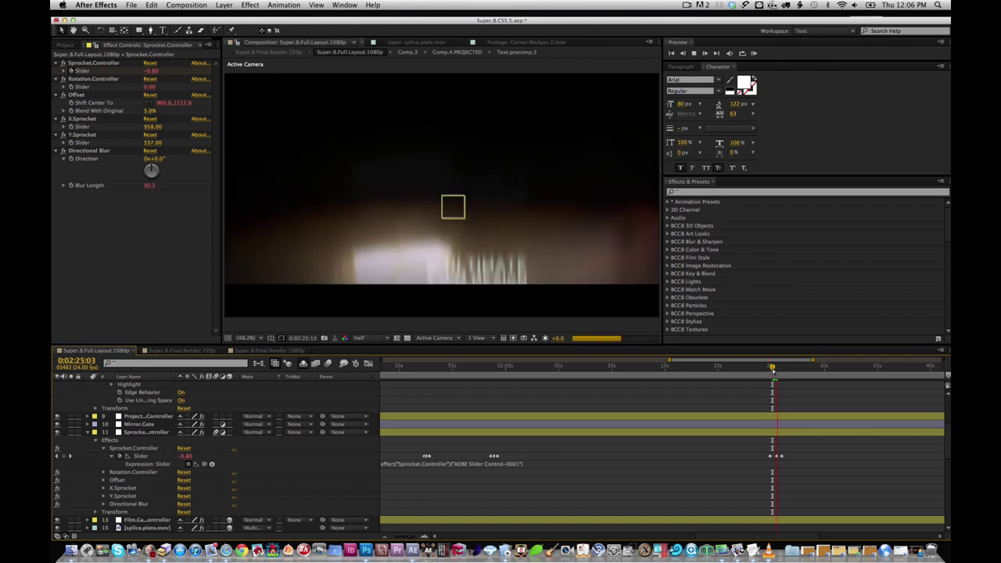
key(space)
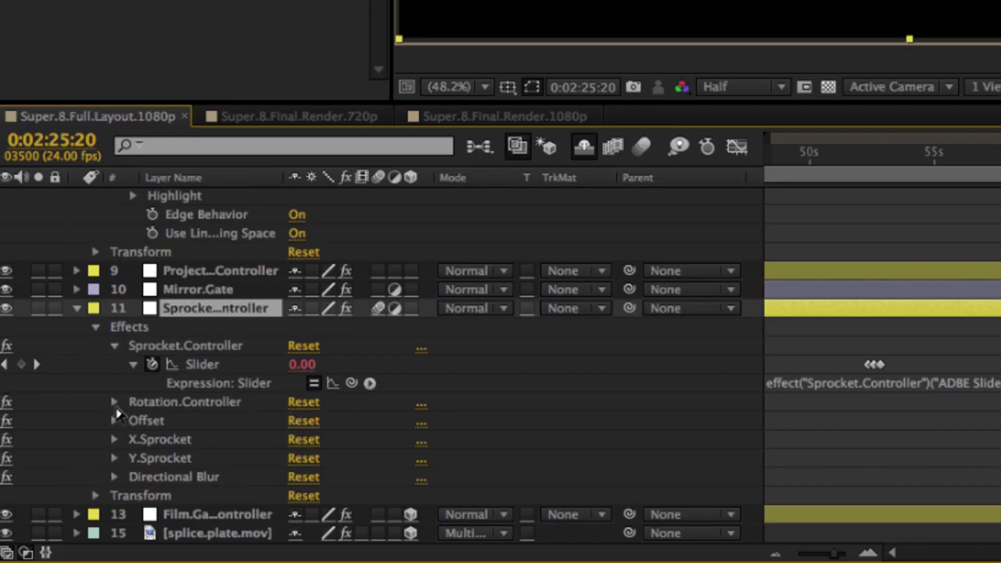
Step: Expand Rotation.Controller on the Sprocket Controller layer and try adjusting its Slider
click(103, 471)
drag(311, 416, 430, 418)
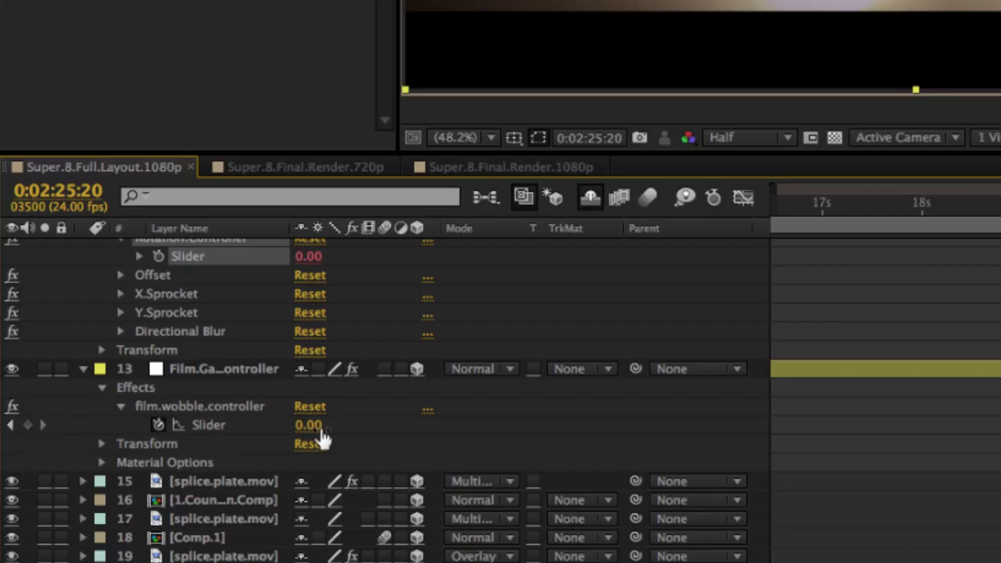
Step: Set the film.wobble.controller Slider on the Film Gate Wobble layer to 12 at 0:02:25:20 and preview the wobble over the following frames
click(184, 460)
text(12)
click(260, 460)
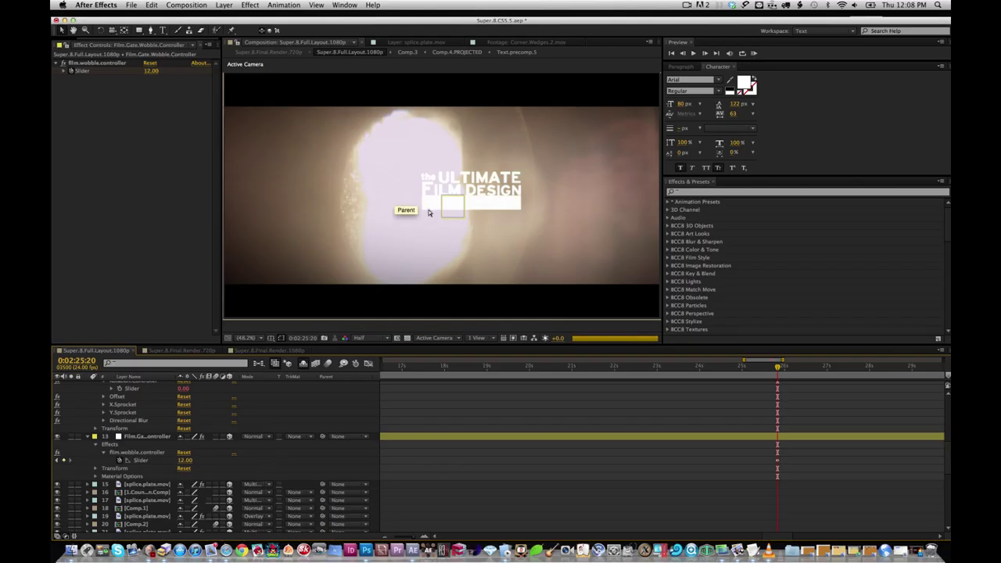
key(space)
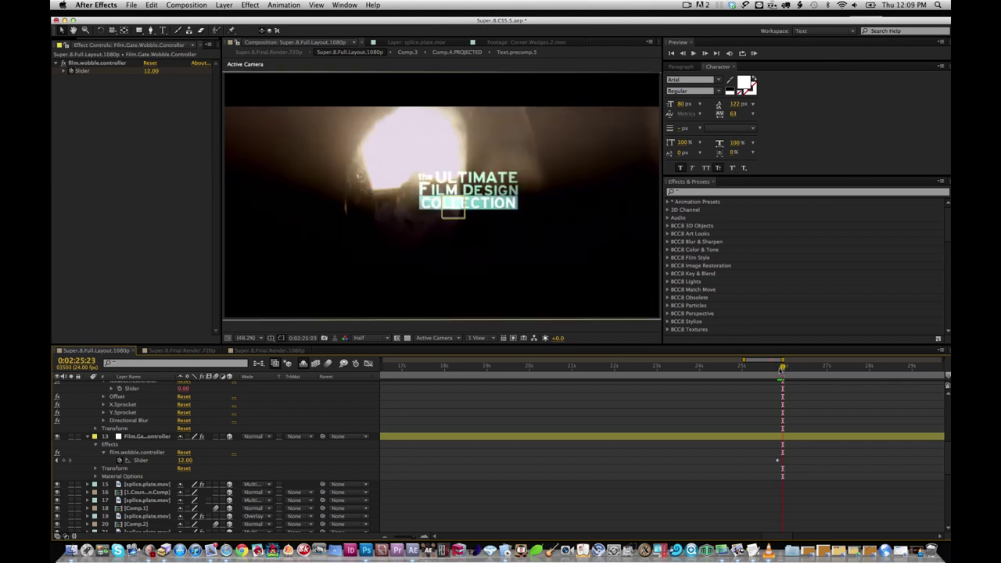
click(780, 367)
drag(780, 369, 783, 368)
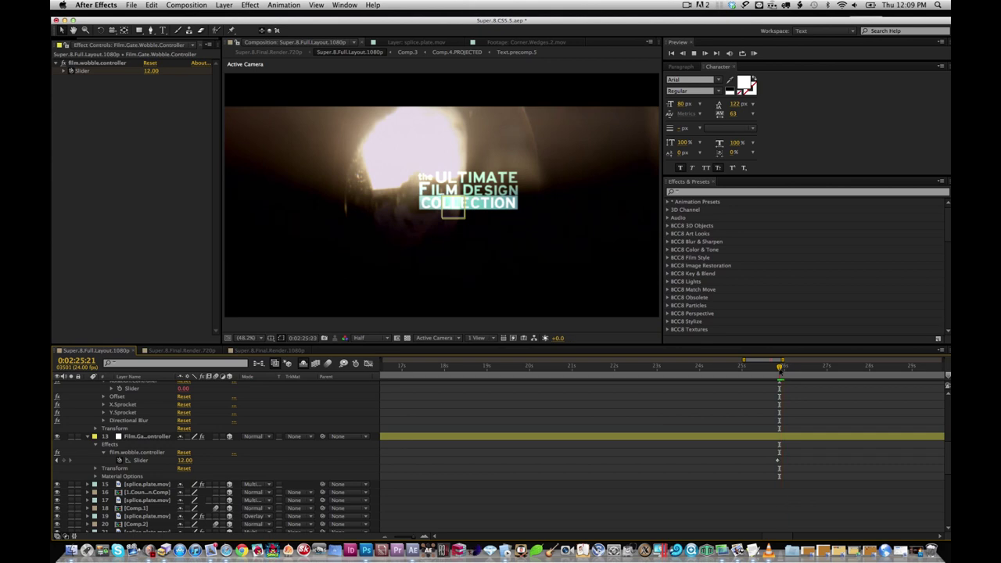